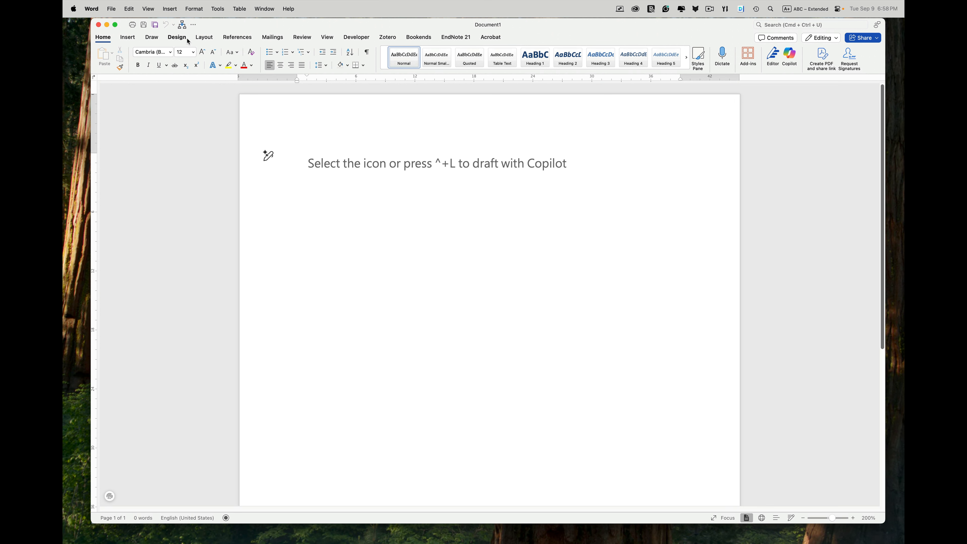
Step: Apply the Normal page margins to the document
left_click(207, 40)
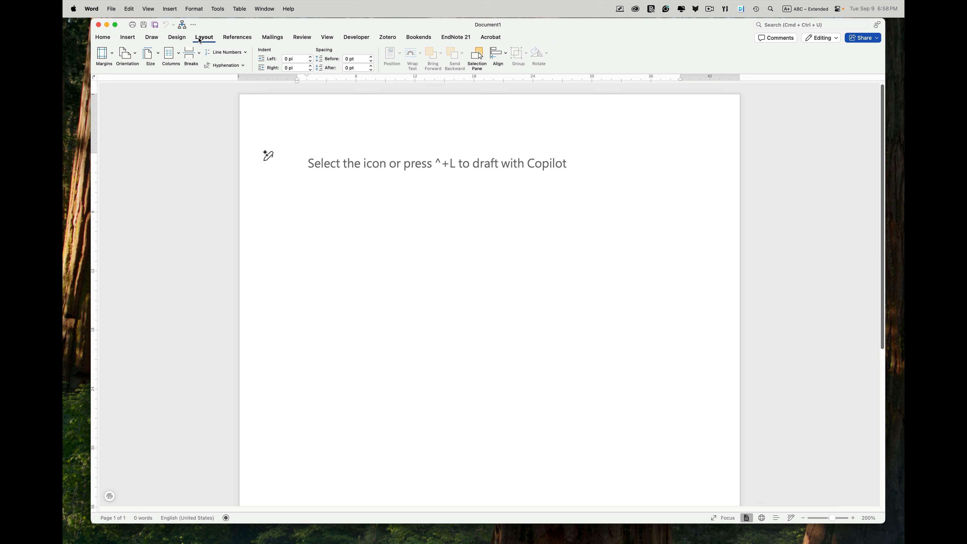
left_click(112, 54)
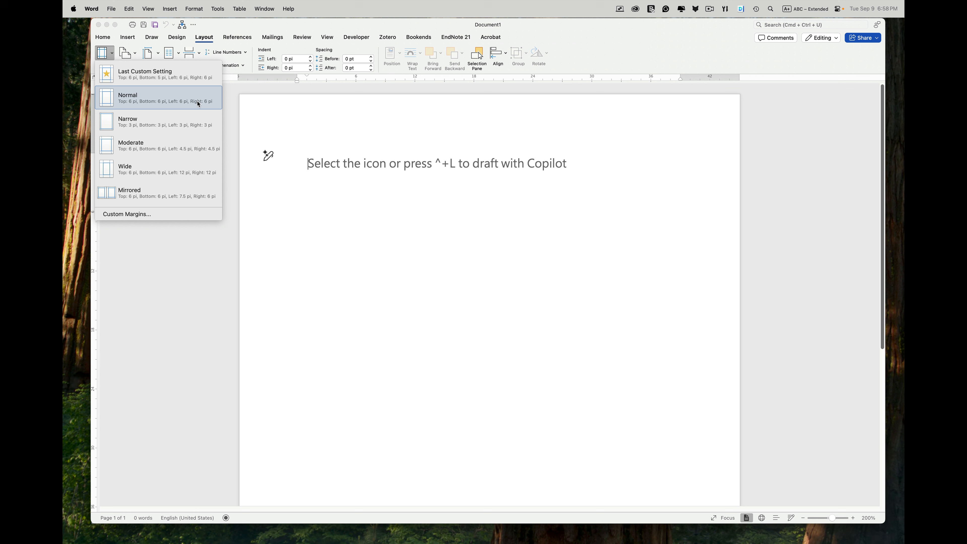
left_click(166, 98)
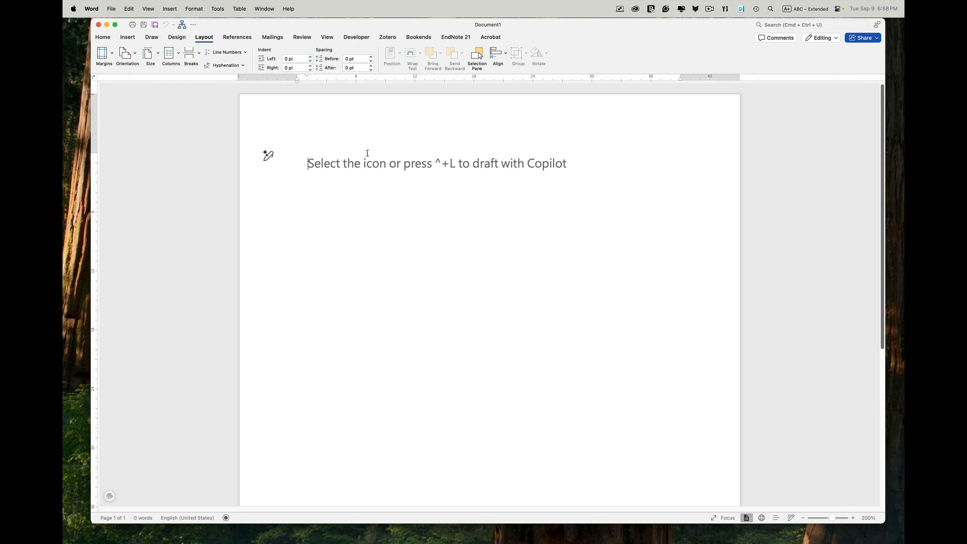
Step: Open the page header and remove its bottom border
double_click(455, 123)
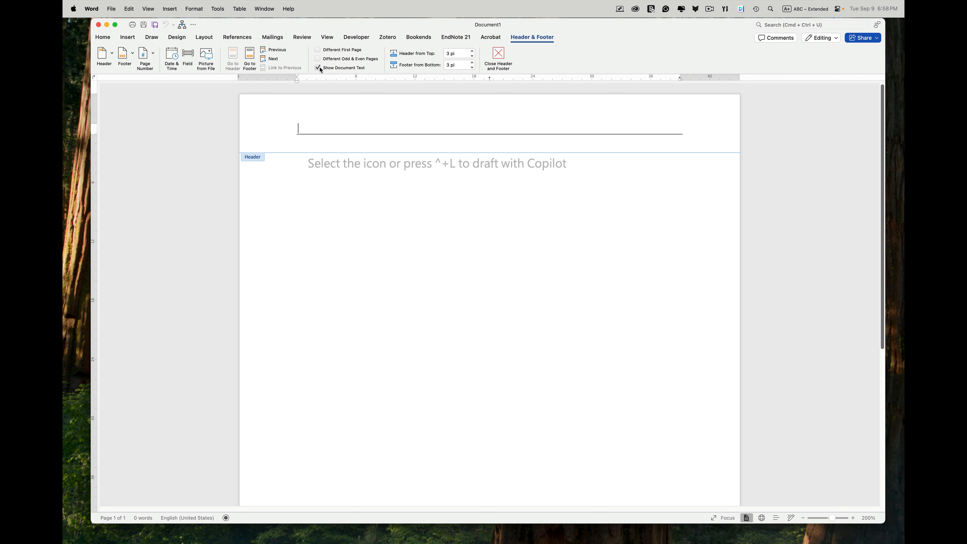
left_click(108, 38)
left_click(363, 66)
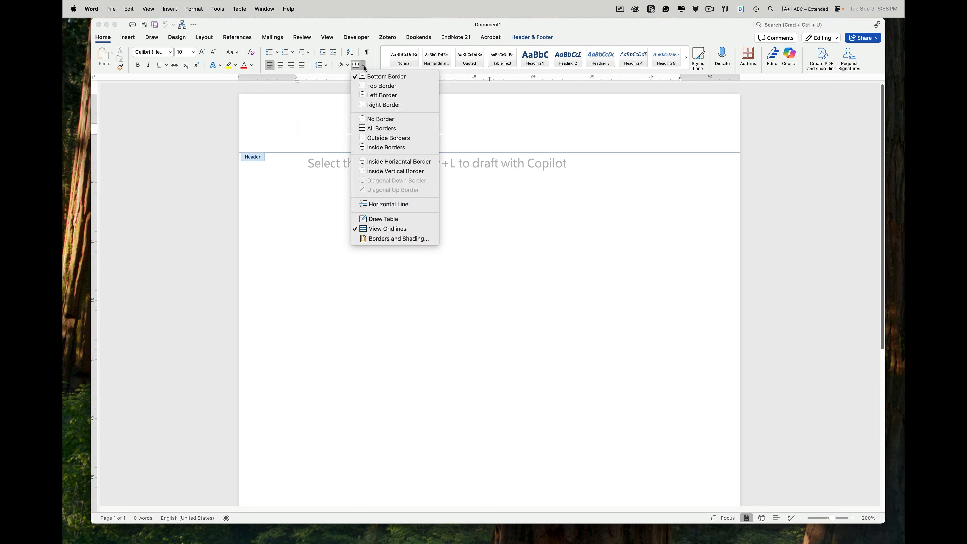
left_click(372, 77)
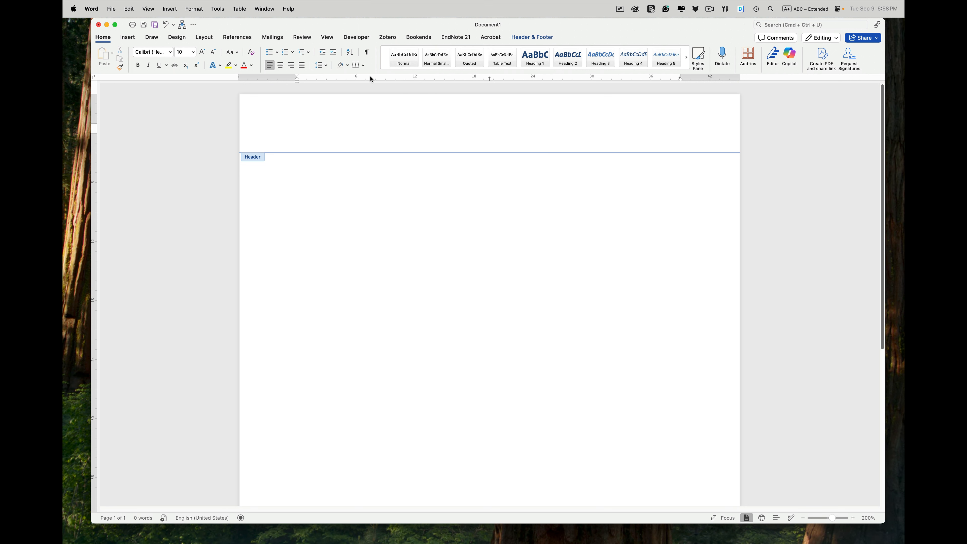
Step: Right-align the header and enter the author's surname in it
left_click(293, 68)
type("Wyatt")
left_click(531, 37)
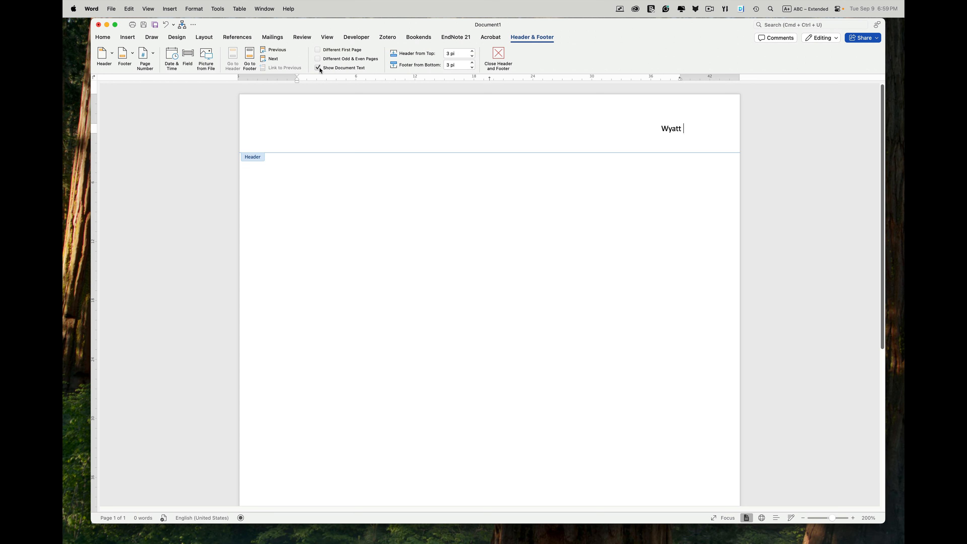
left_click(153, 55)
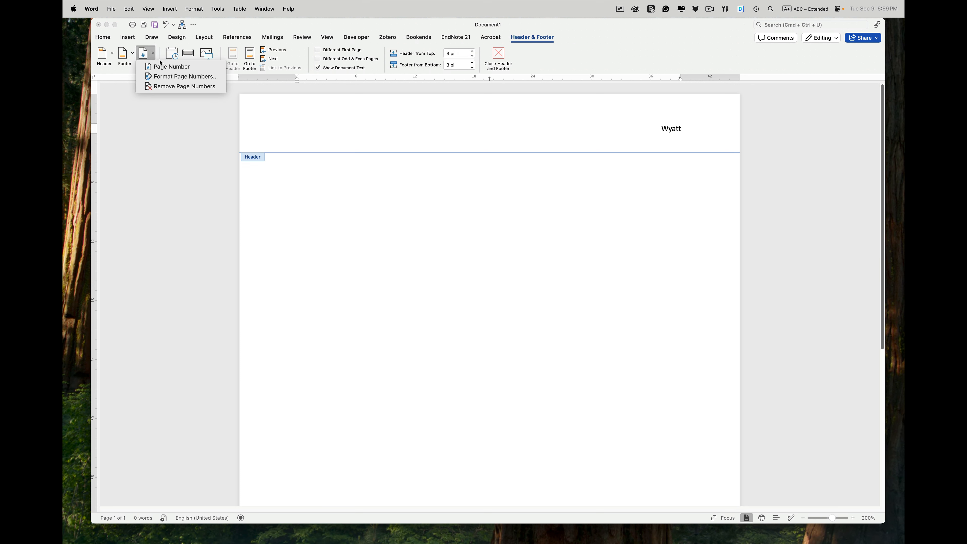
left_click(164, 67)
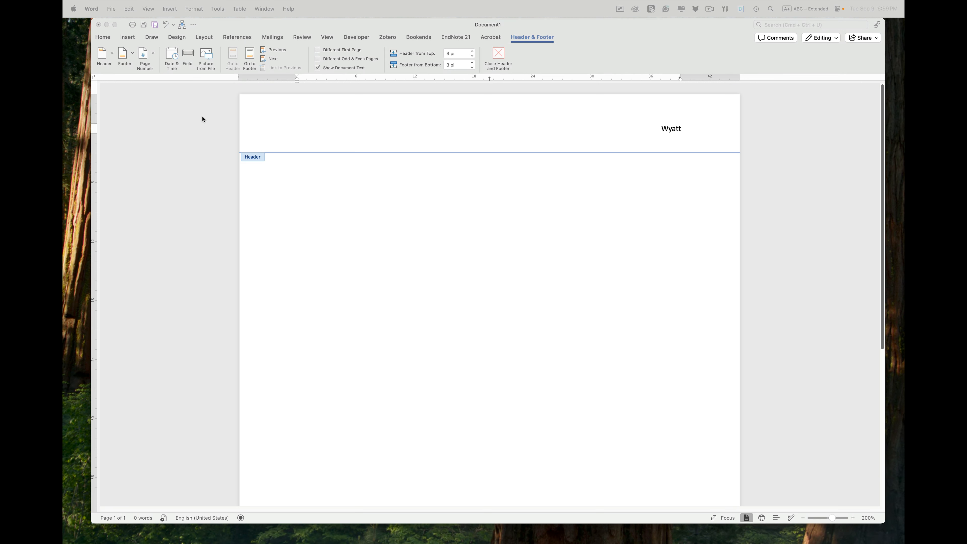
left_click(221, 24)
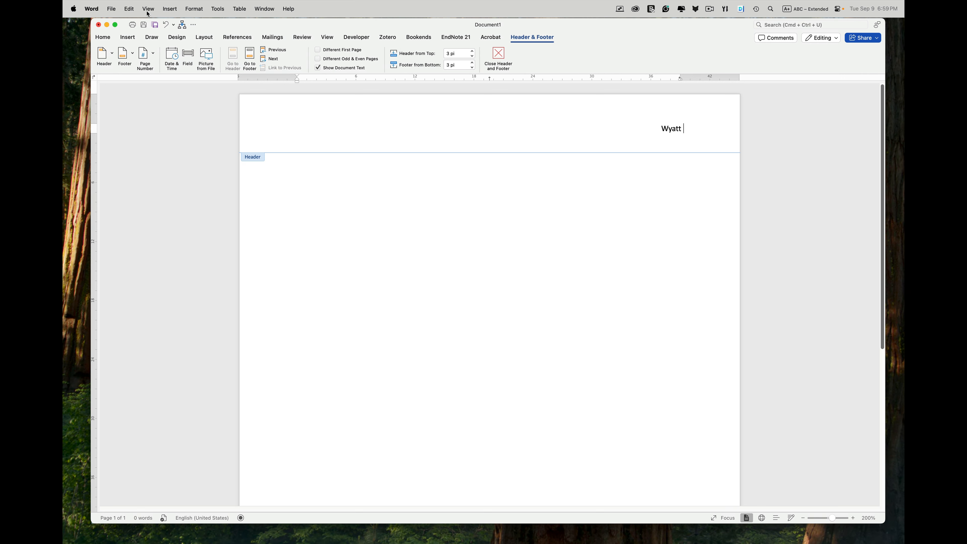
Step: Insert a Page field after the surname in the header
left_click(168, 8)
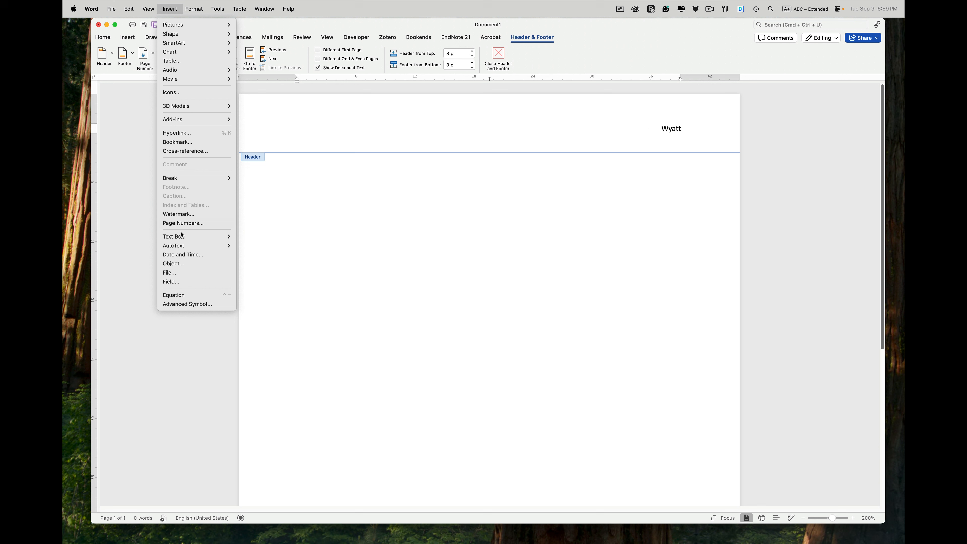
left_click(173, 281)
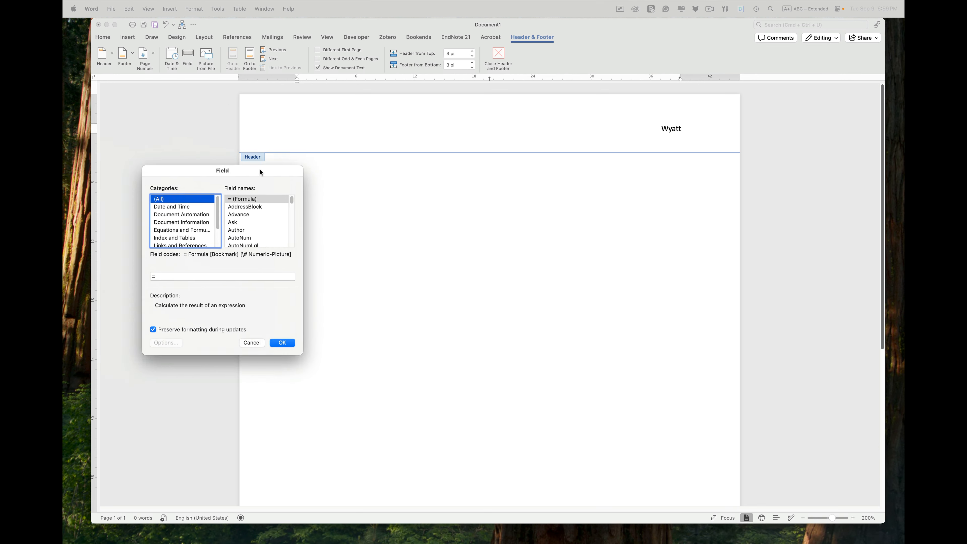
left_click_drag(233, 167, 419, 188)
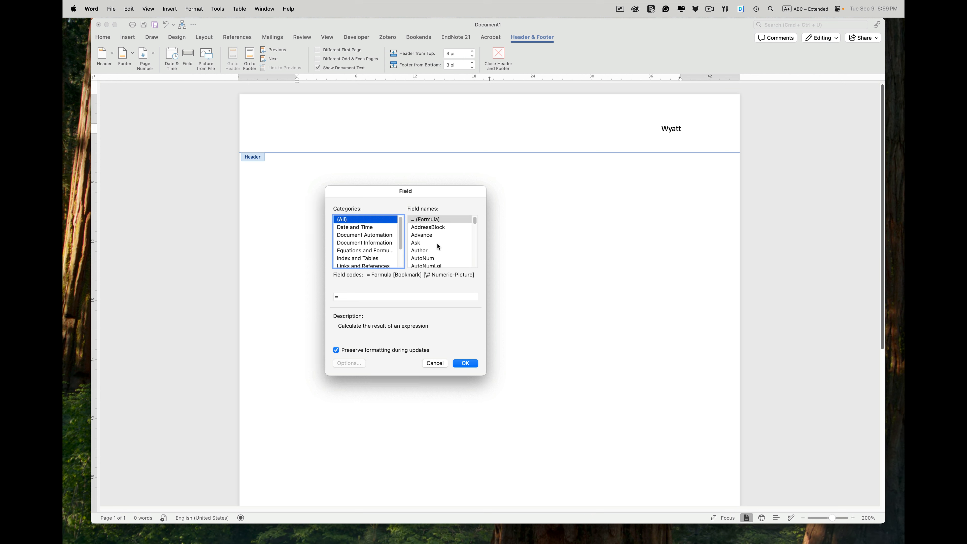
scroll(437, 243, "down", 3)
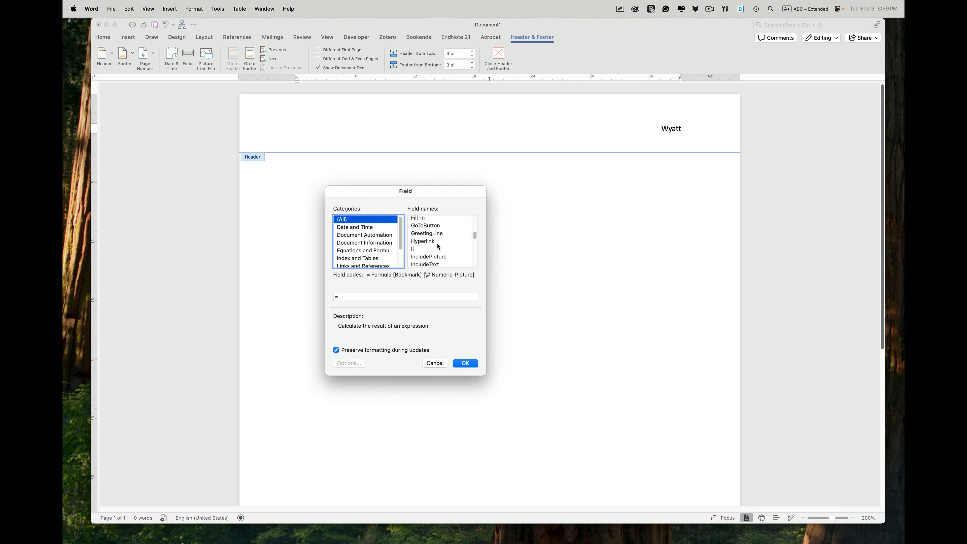
scroll(438, 246, "down", 10)
scroll(439, 246, "down", 2)
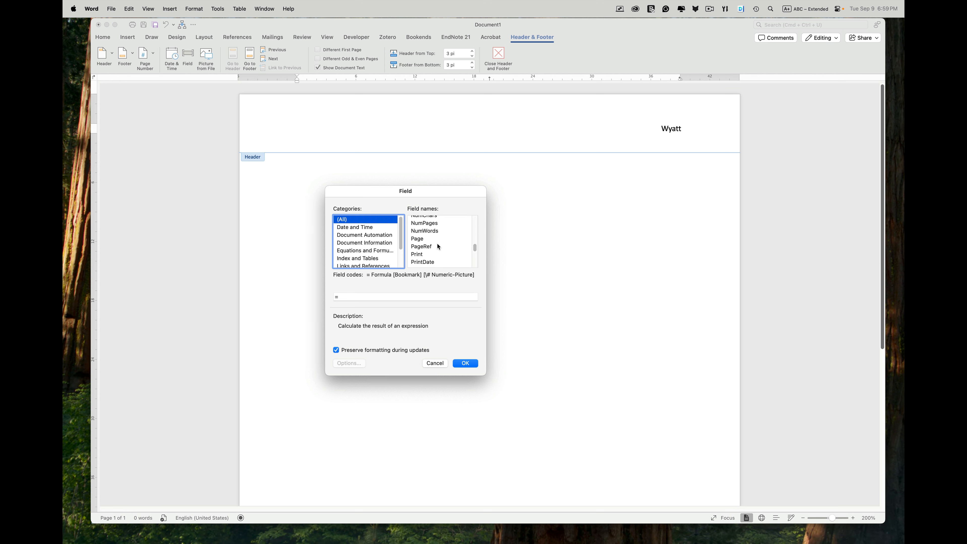
left_click(421, 227)
left_click(471, 362)
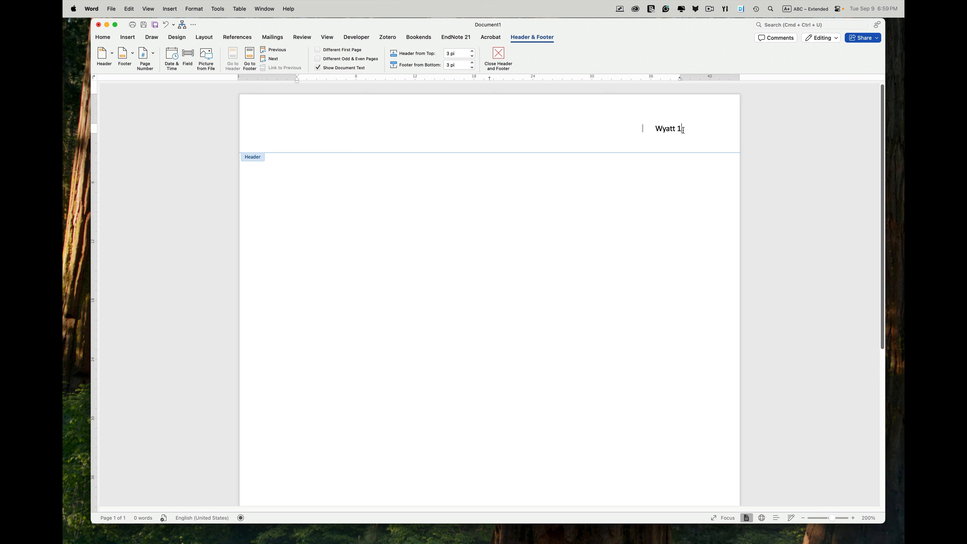
Step: Modify the Normal style's paragraph settings to no special first-line indent and Double line spacing
double_click(322, 174)
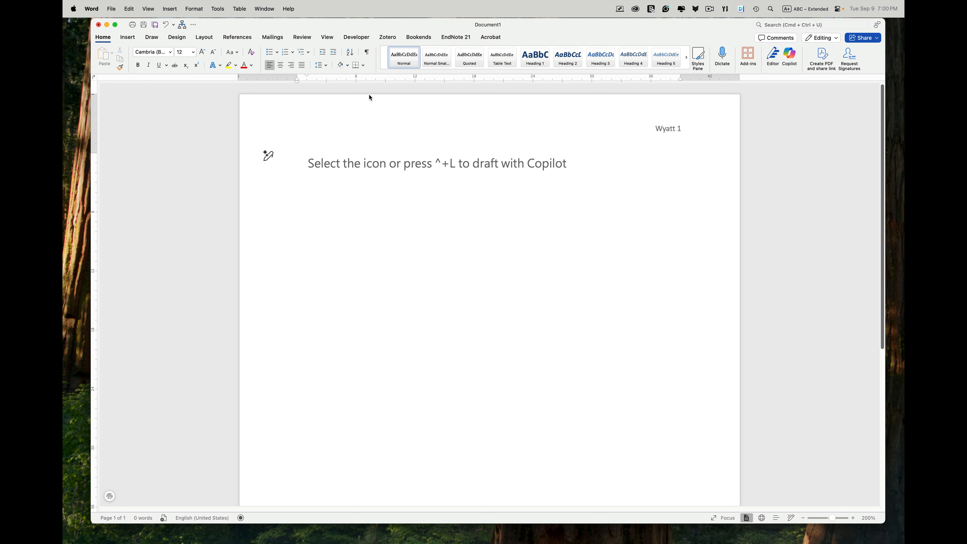
right_click(406, 60)
left_click(426, 70)
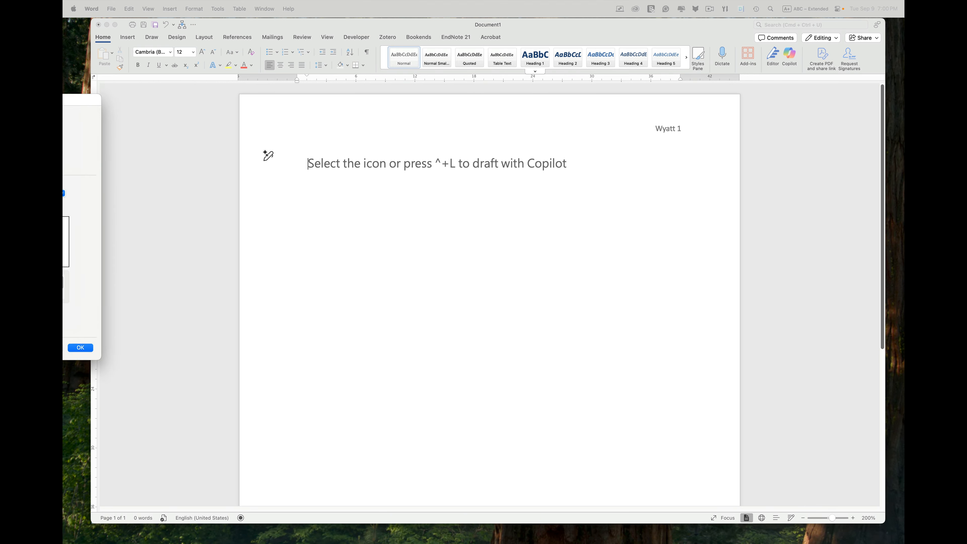
left_click_drag(62, 103, 448, 160)
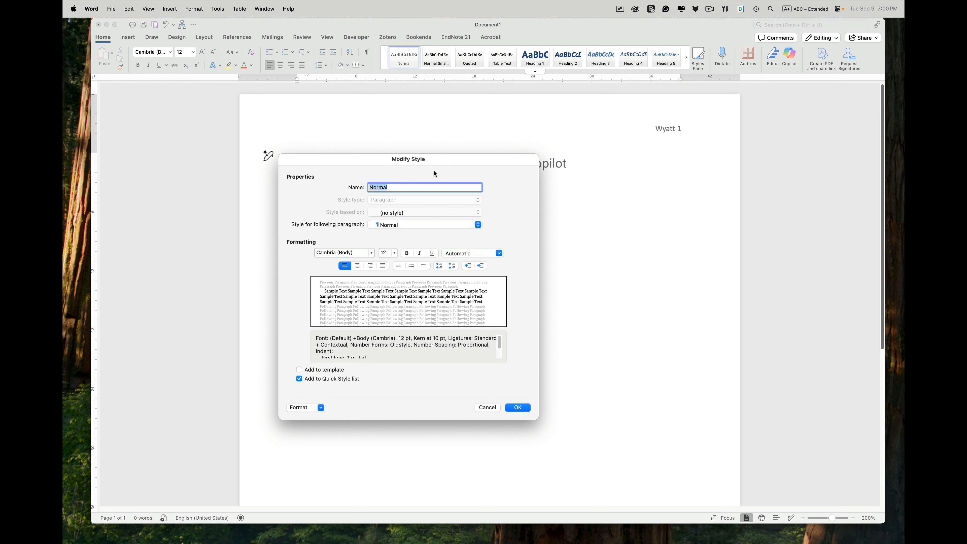
left_click_drag(436, 163, 490, 175)
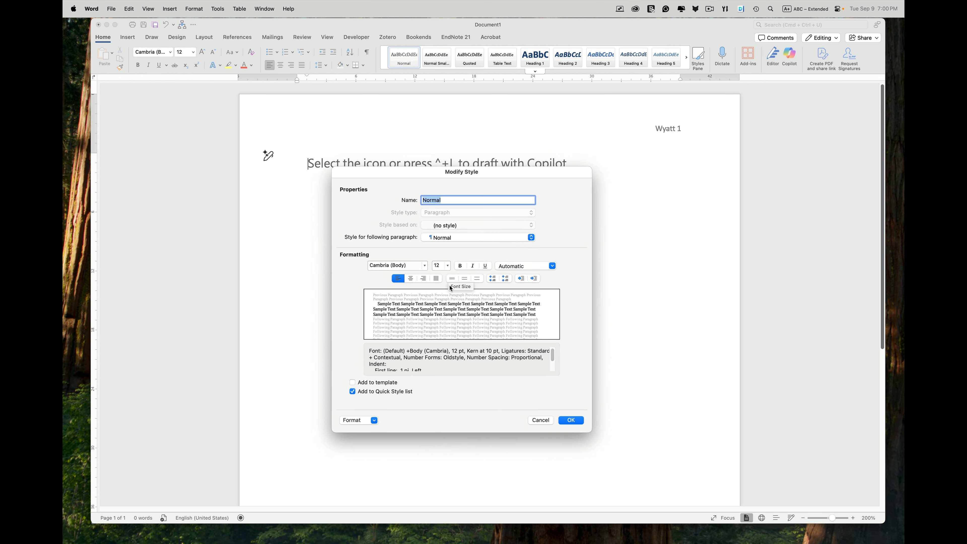
left_click(374, 421)
left_click(371, 441)
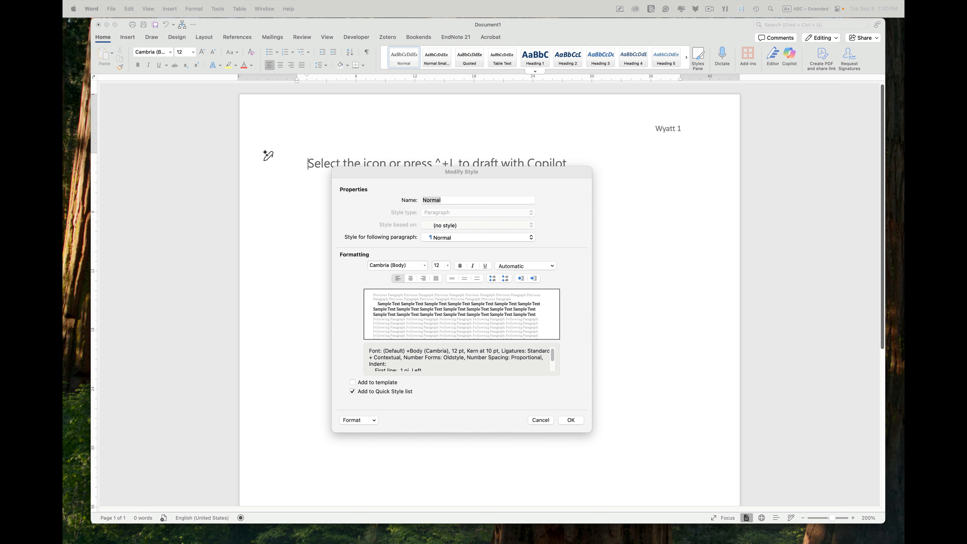
left_click_drag(207, 105, 402, 167)
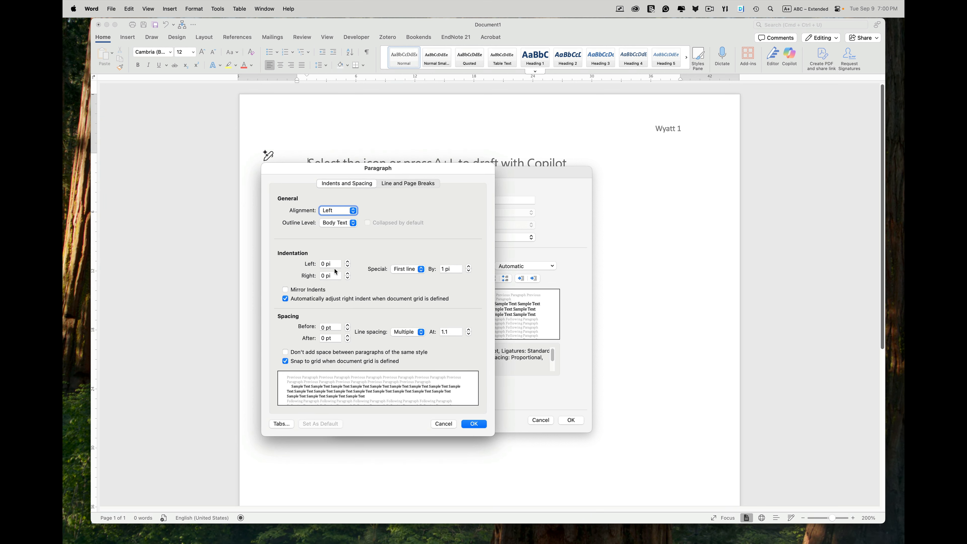
left_click(421, 270)
left_click(416, 263)
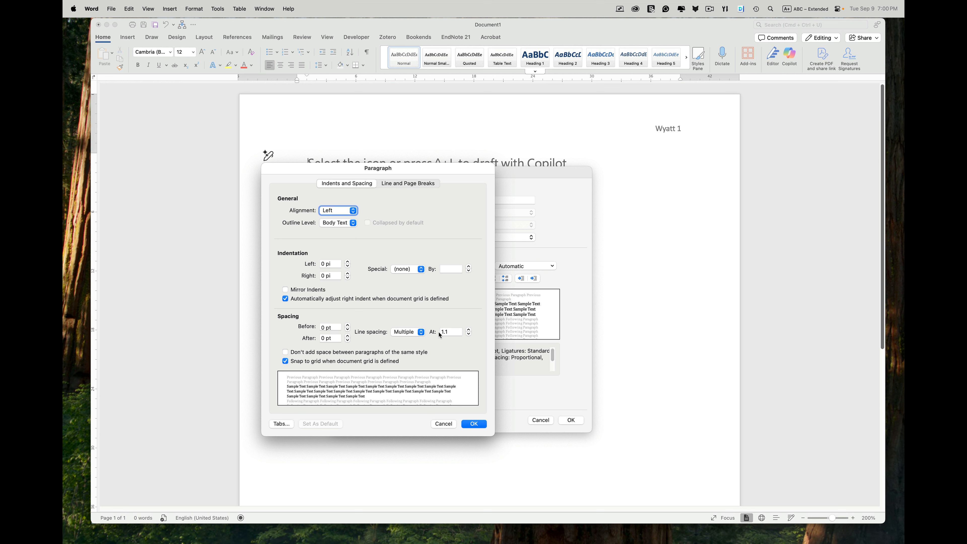
left_click(418, 333)
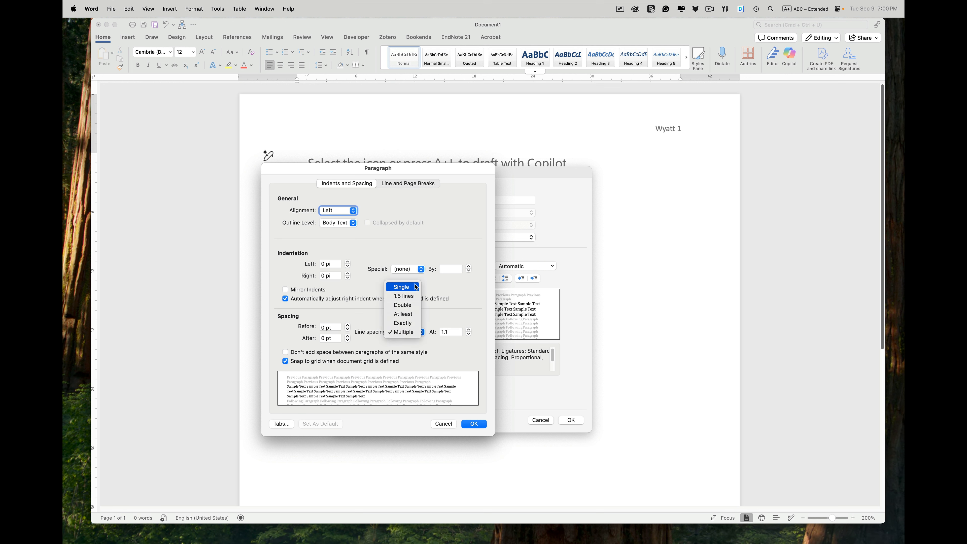
left_click(416, 306)
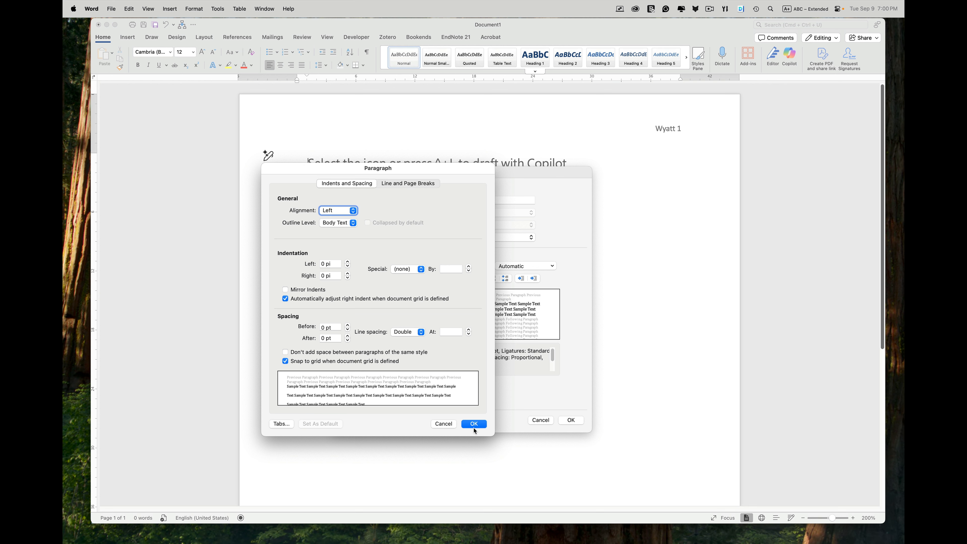
Step: Add a 0.5in tab stop to the Normal style and save the style changes
left_click(283, 423)
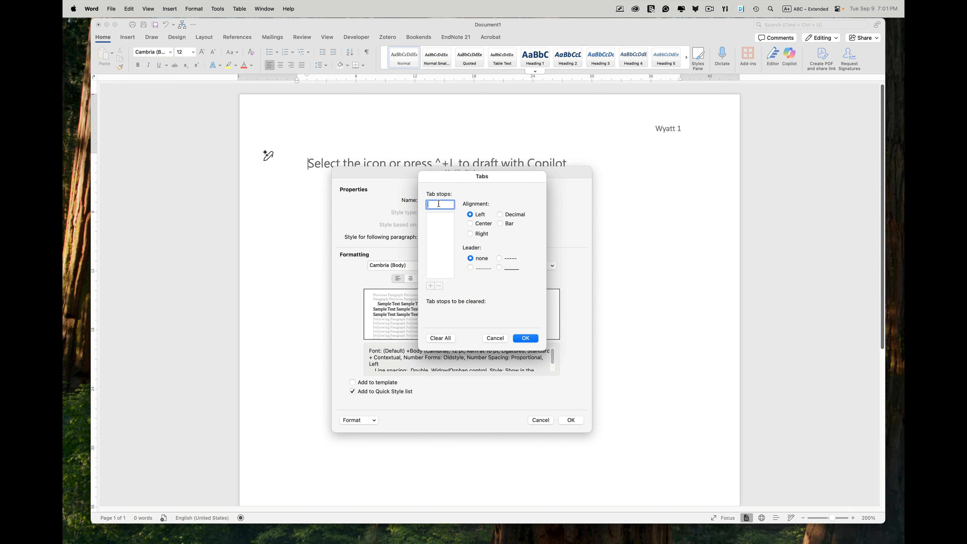
type("0.5in")
left_click(529, 339)
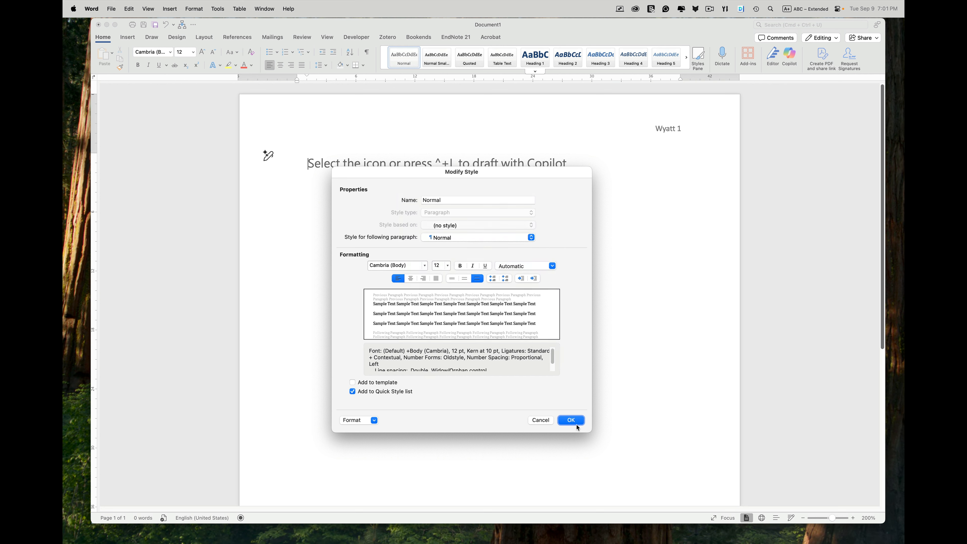
left_click(571, 420)
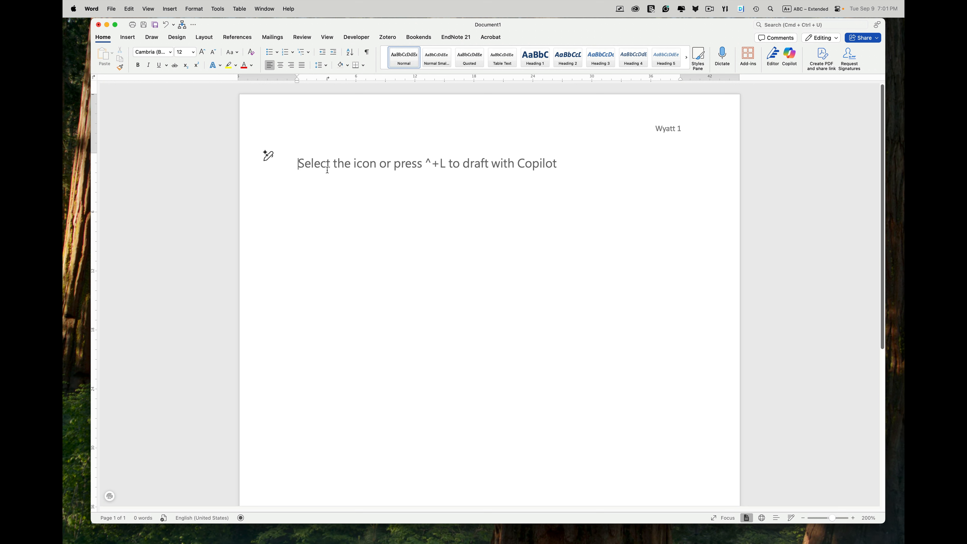
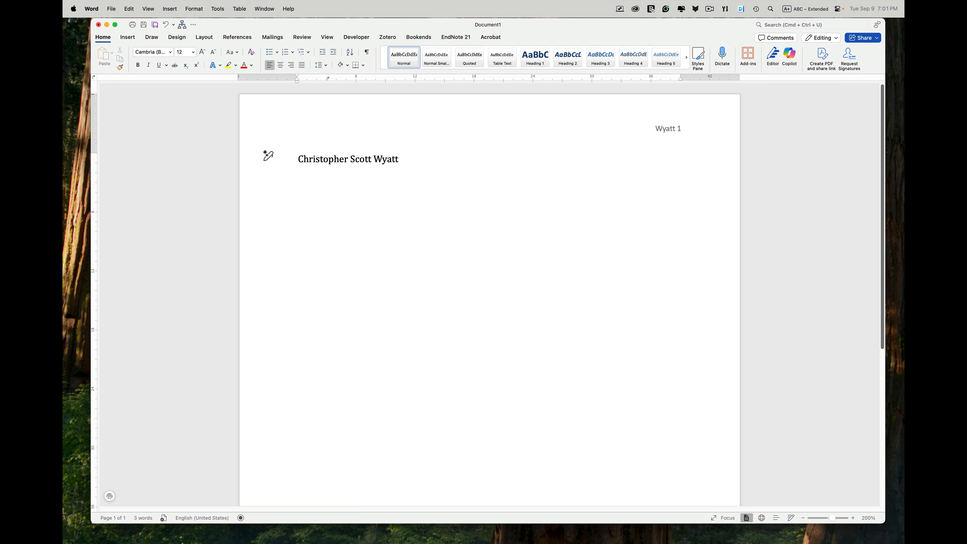
Step: Add a new line with the professor's title and name
key("Return")
type("Prof.")
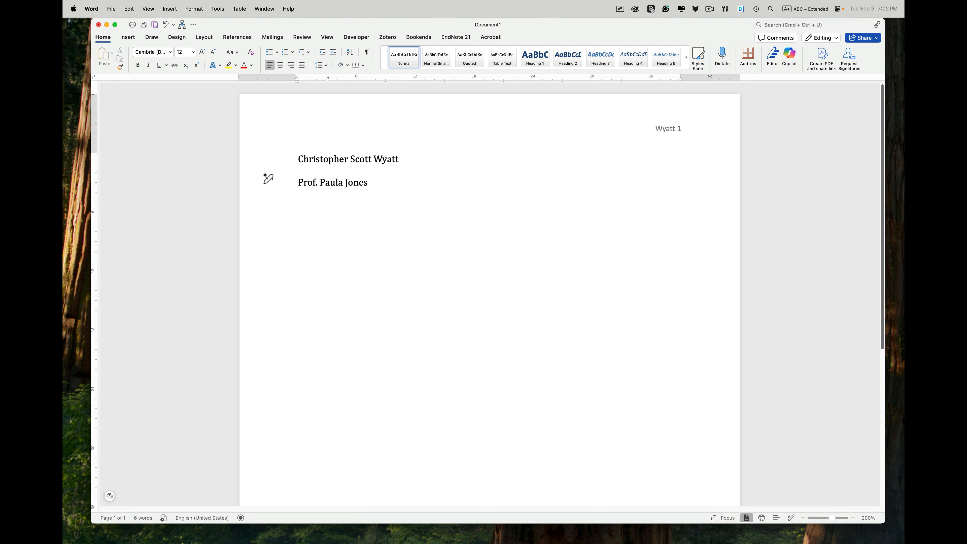
Step: Add a new line with the course name Business 1315-4010
key("Return")
type("Business 1315")
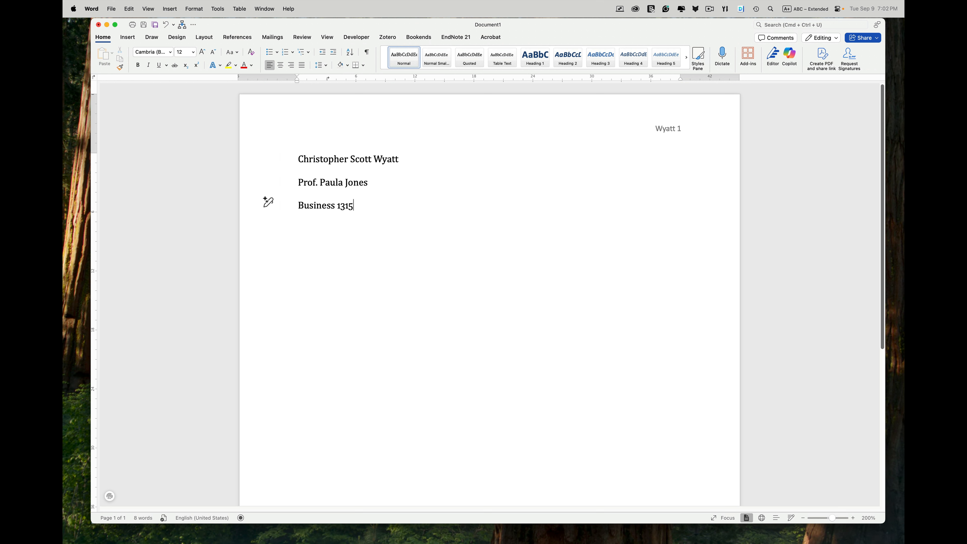
type("-")
type("4010")
Step: Add a new line with the date 25 September 2025 below the course name
key("Return")
type("25 Septe")
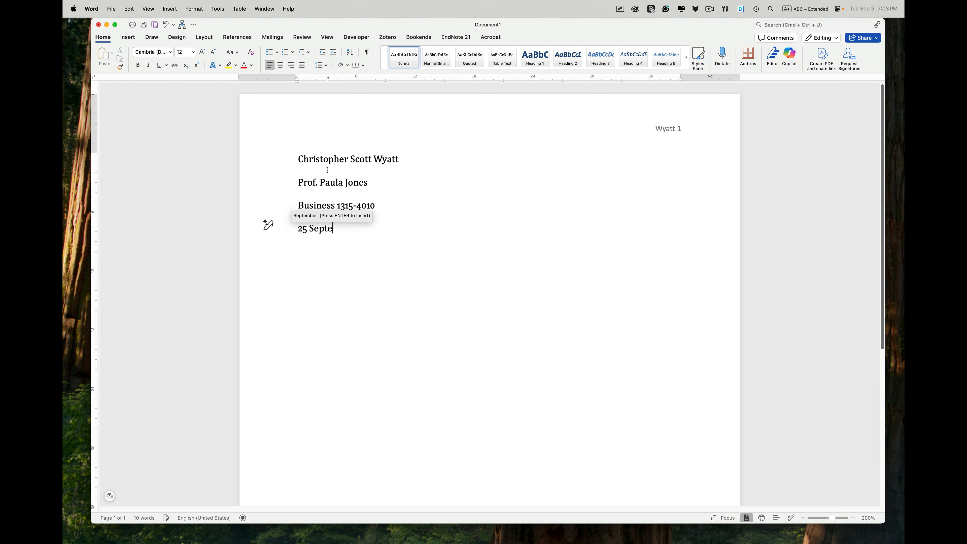
type("mber ")
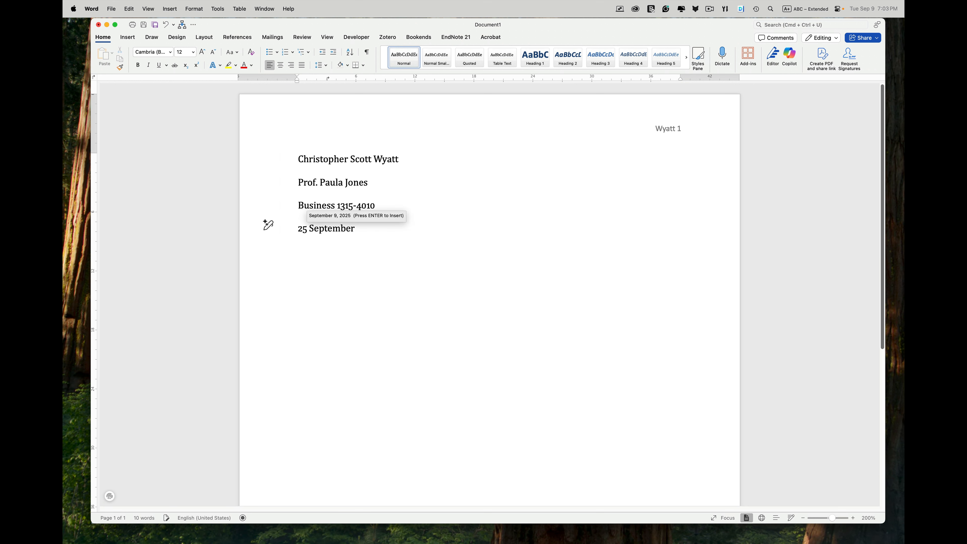
type("2025")
key("Return")
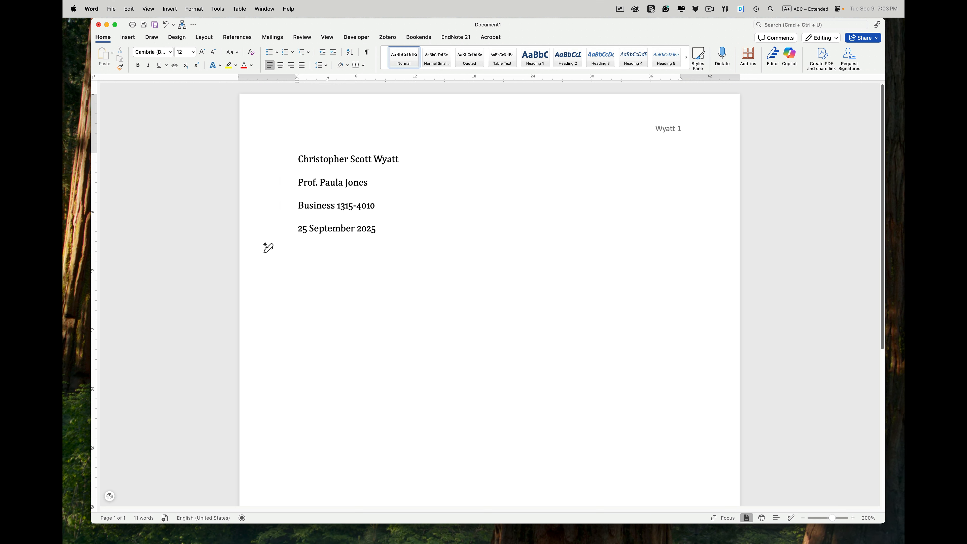
Step: Center a new line and enter the title "This is My Title for a Paper"
left_click(281, 66)
type("This is ")
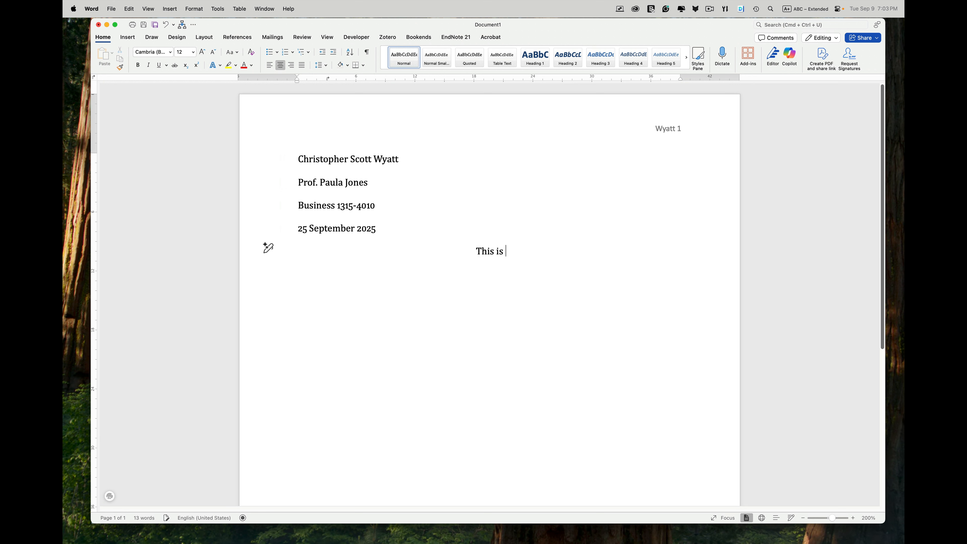
type("My Title for a Paper")
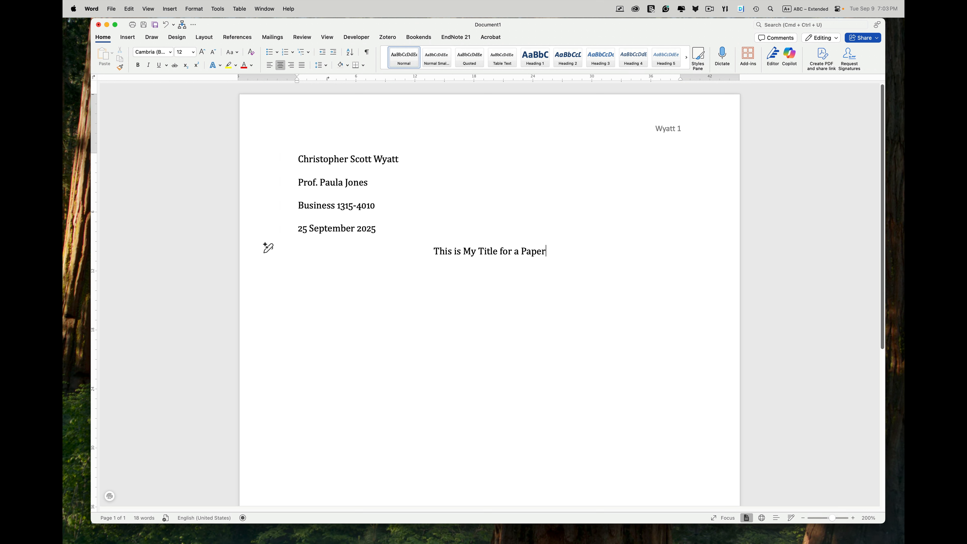
key("Return")
Step: Left-align the next line, indent it with a tab, and enter "This is an example MLA paper."
left_click(271, 67)
key("Tab")
type("This")
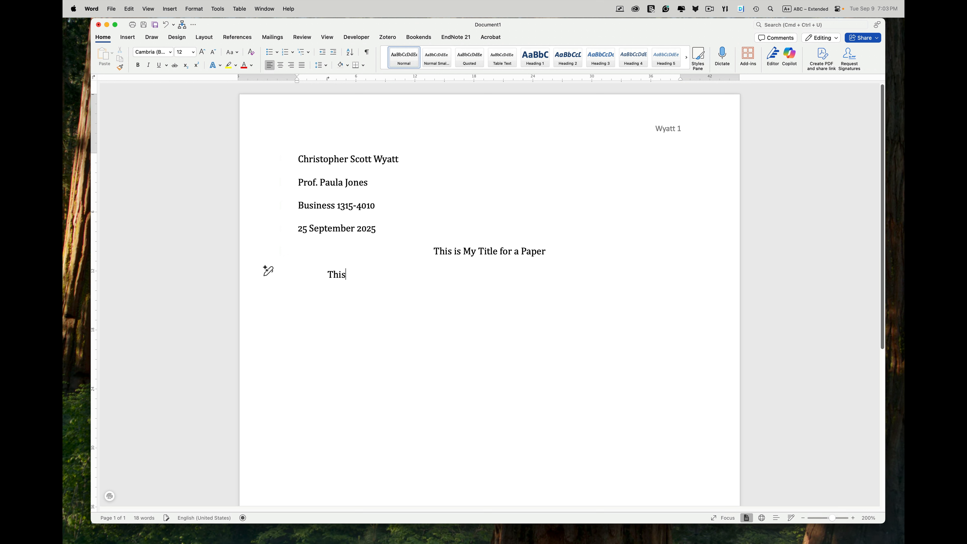
type(" is an example MLA paper.")
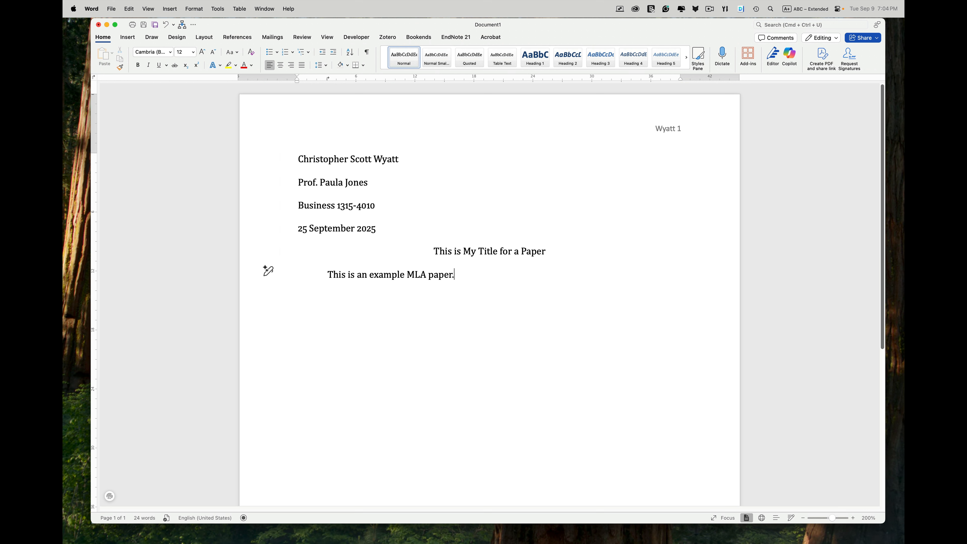
key("Return")
Step: Insert a page break and add a centered "Bibliography" heading at the top of the new page
left_click(129, 38)
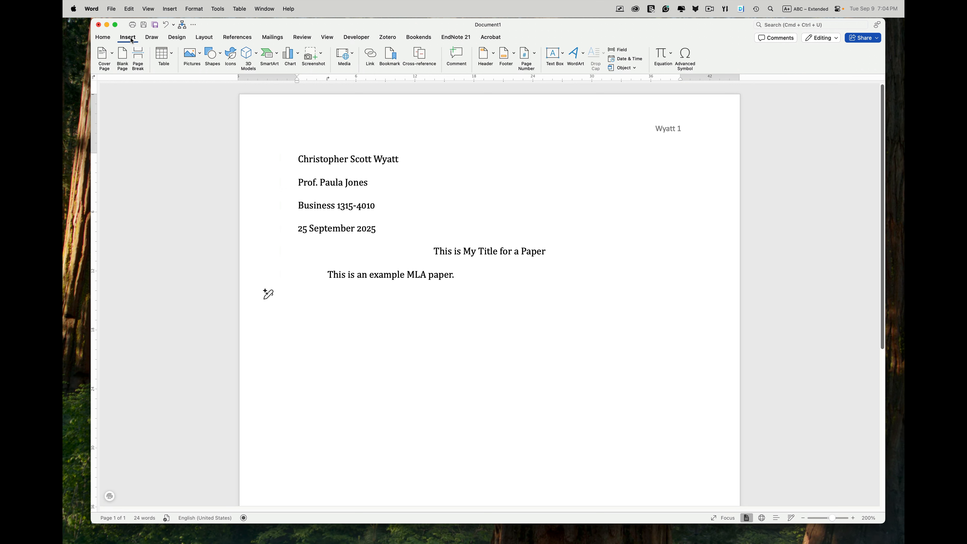
left_click(138, 58)
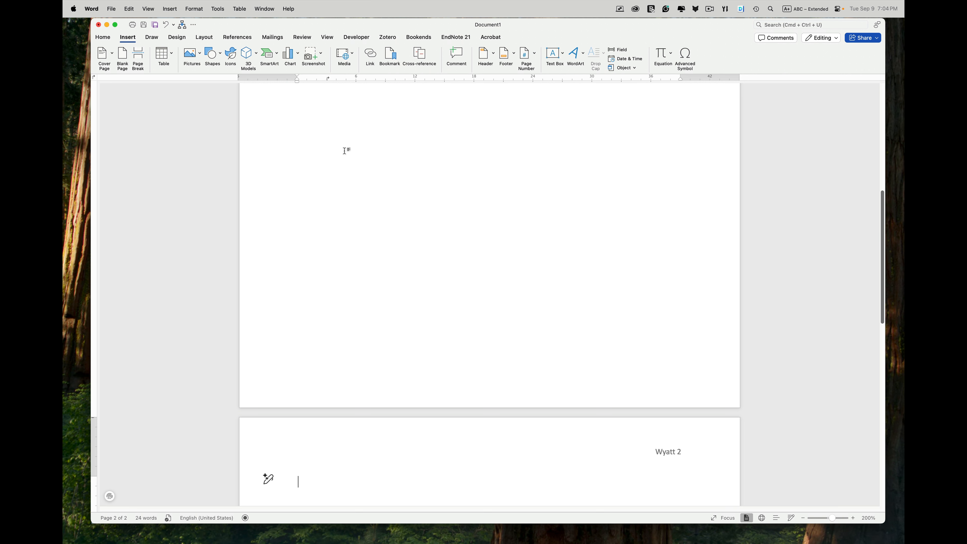
left_click(103, 38)
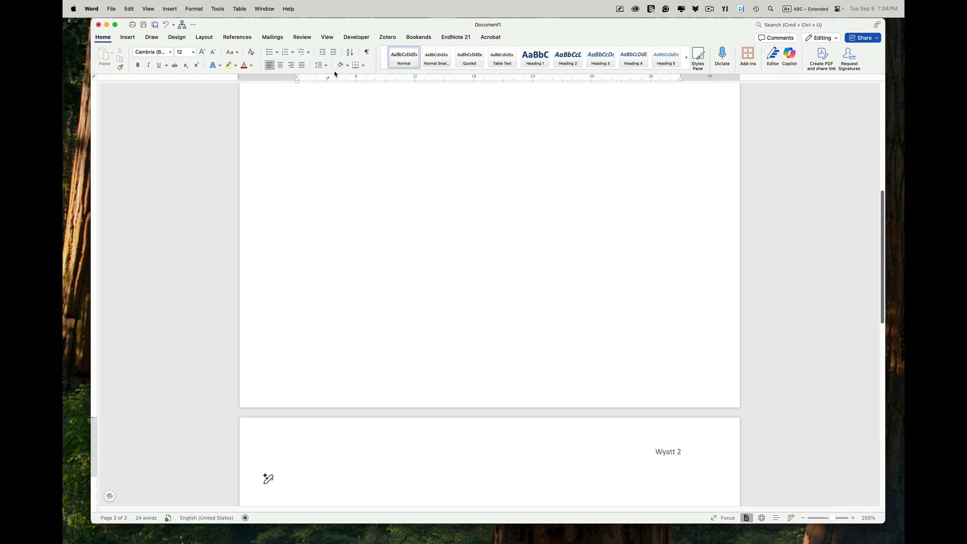
left_click(281, 66)
type("Bibliogrphy")
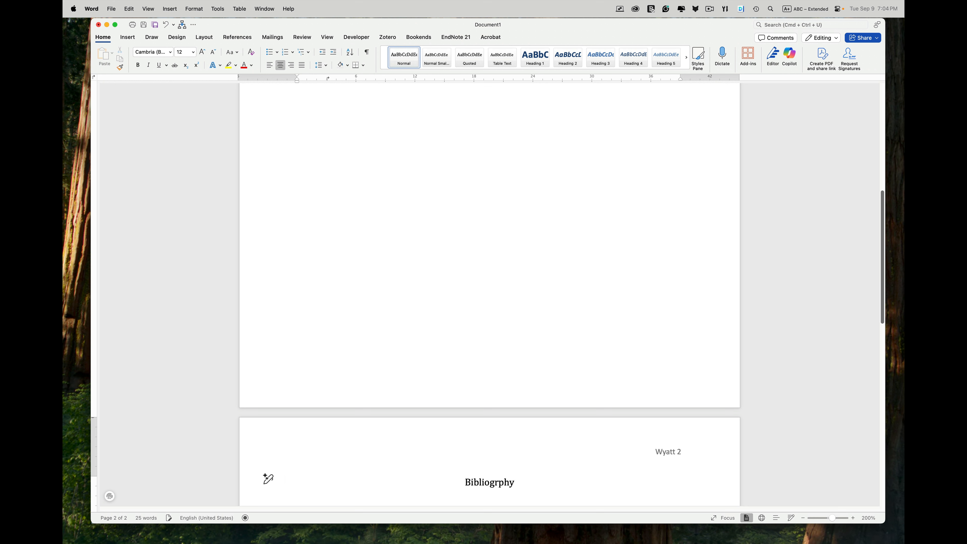
key("BackSpace")
key("BackSpace")
key("BackSpace")
type("aphy")
key("Return")
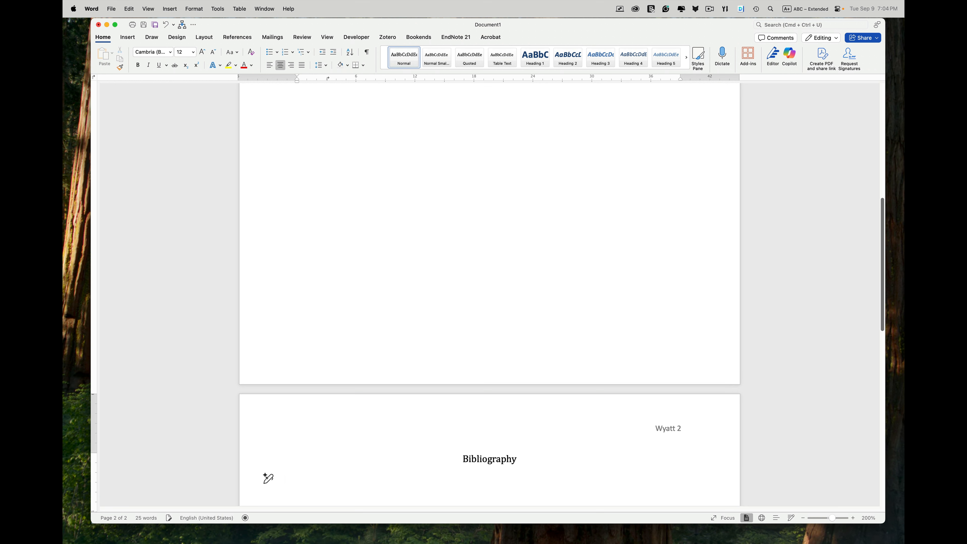
Step: Left-align the empty paragraph below the Bibliography heading
left_click(272, 67)
scroll(383, 182, "up", 10)
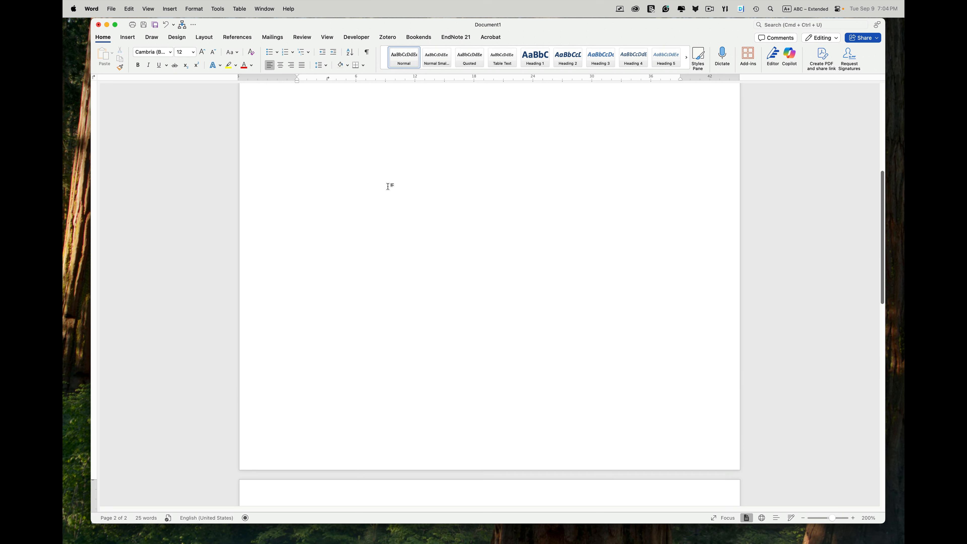
scroll(388, 187, "up", 3)
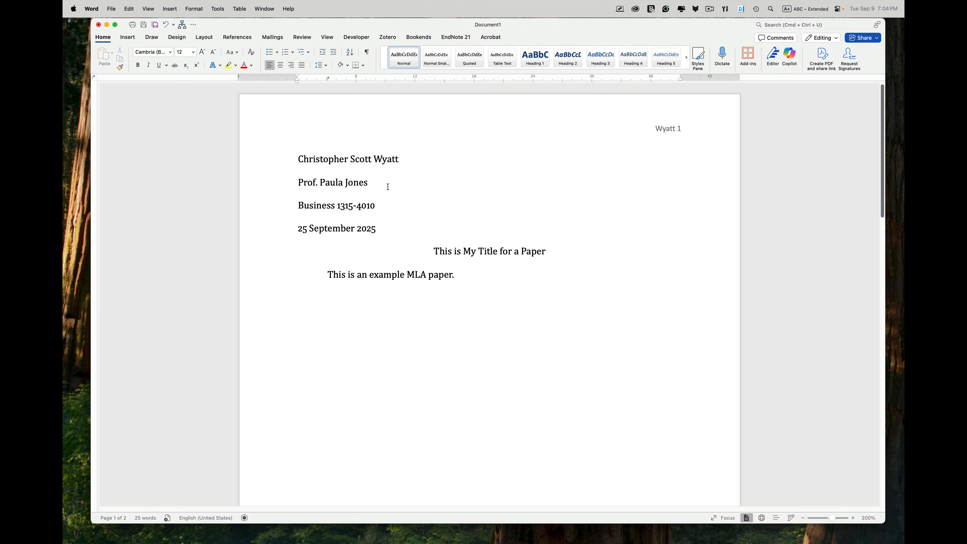
Step: Try the TimesNewRoman-Arial theme font set, then the Office 2007 - 2010 theme font set
left_click(178, 37)
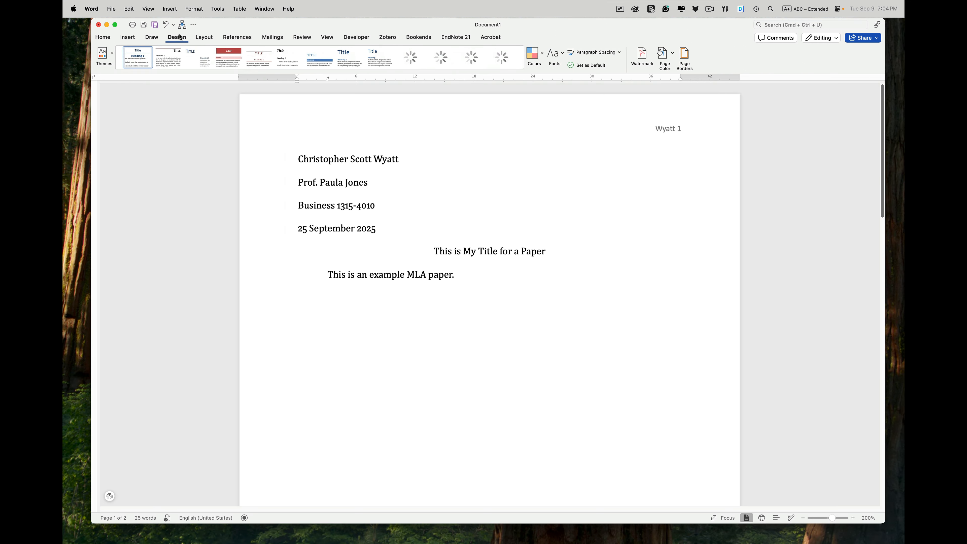
left_click(558, 57)
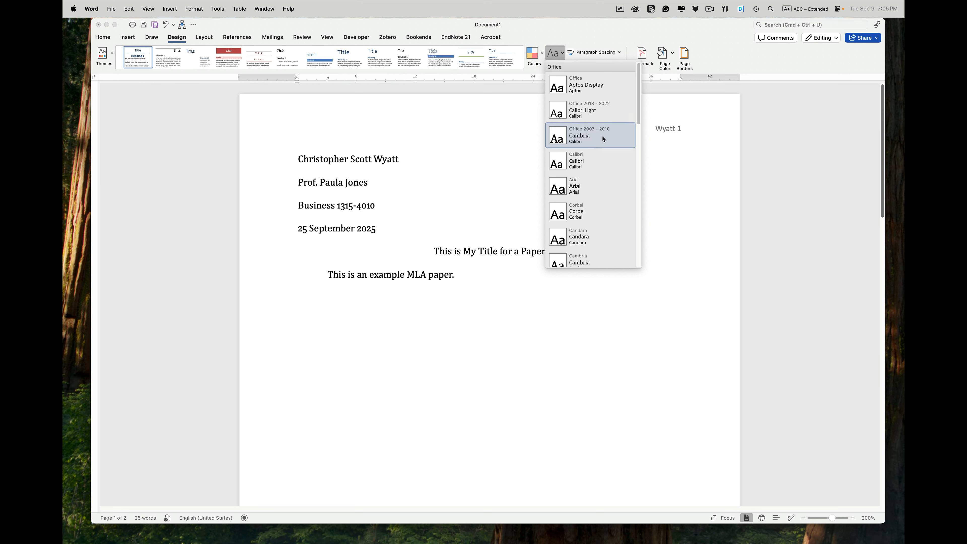
scroll(607, 200, "down", 3)
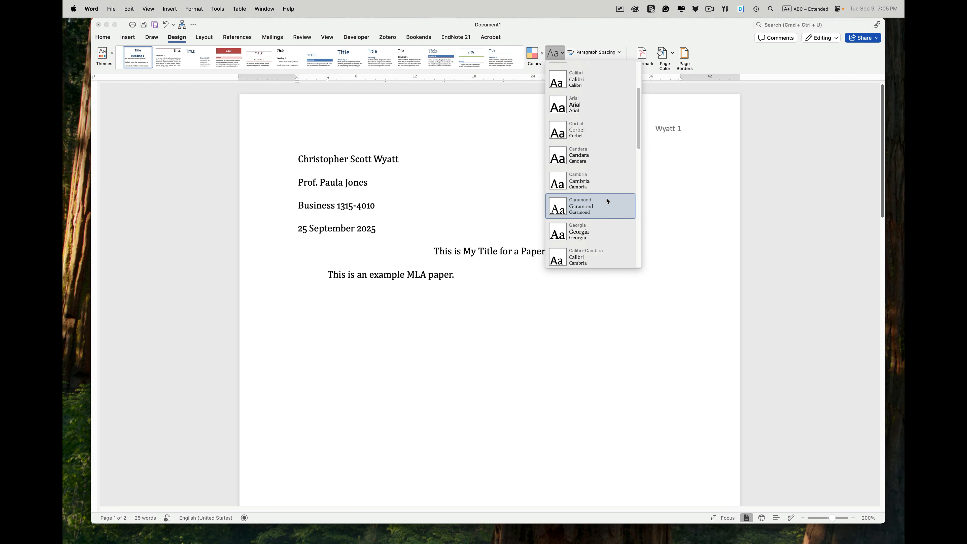
scroll(607, 201, "down", 5)
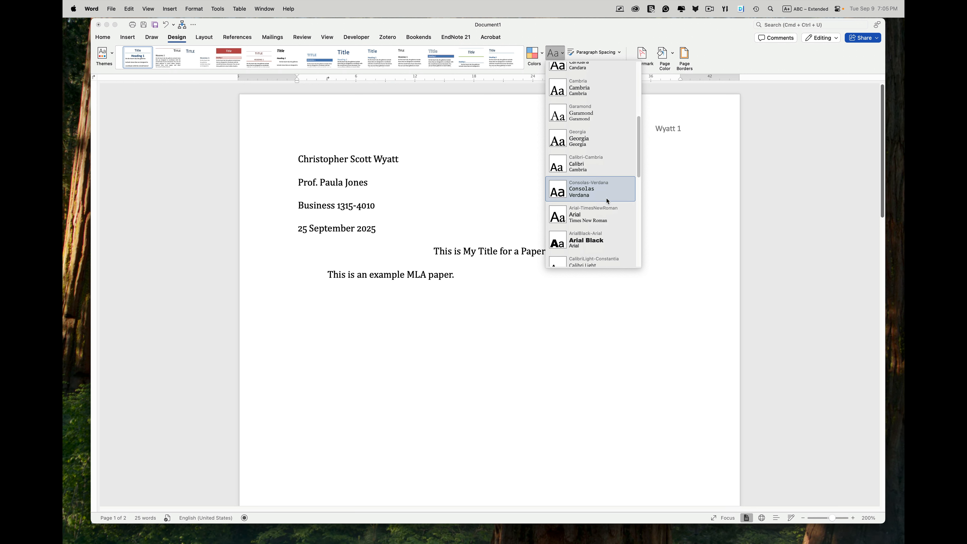
scroll(607, 200, "down", 6)
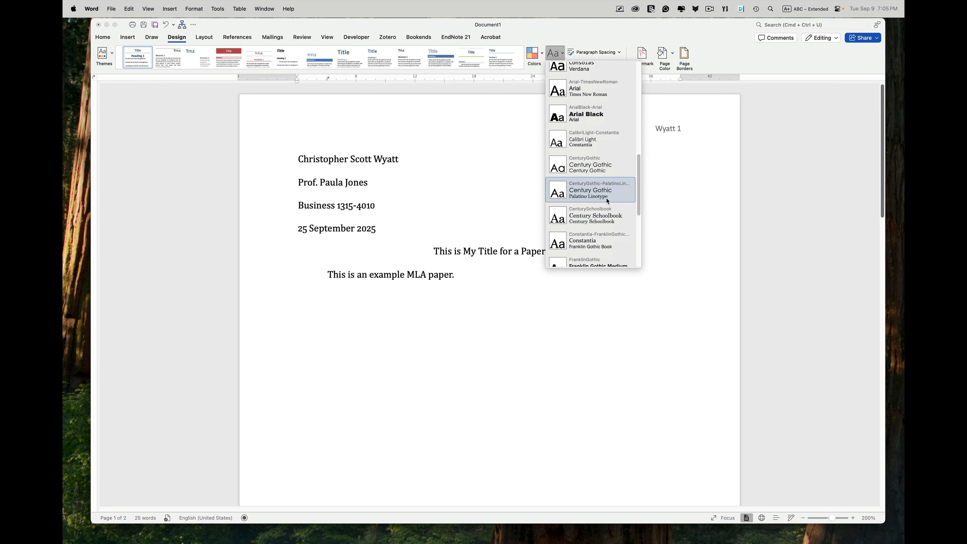
scroll(607, 201, "down", 4)
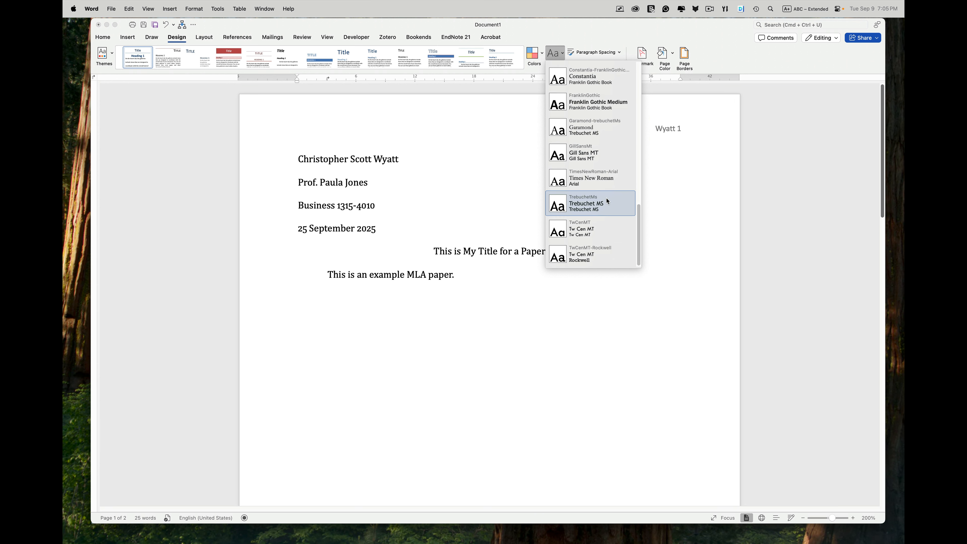
left_click(611, 182)
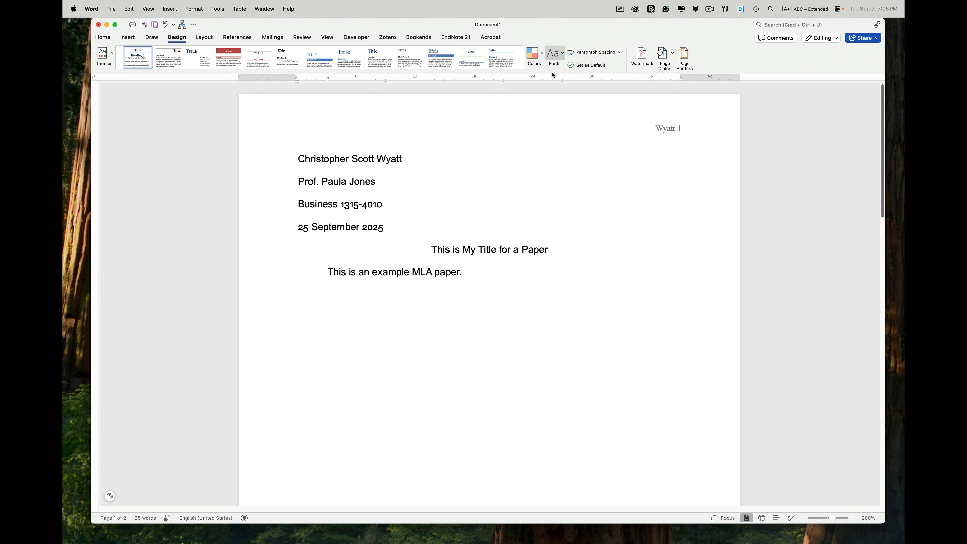
left_click(557, 56)
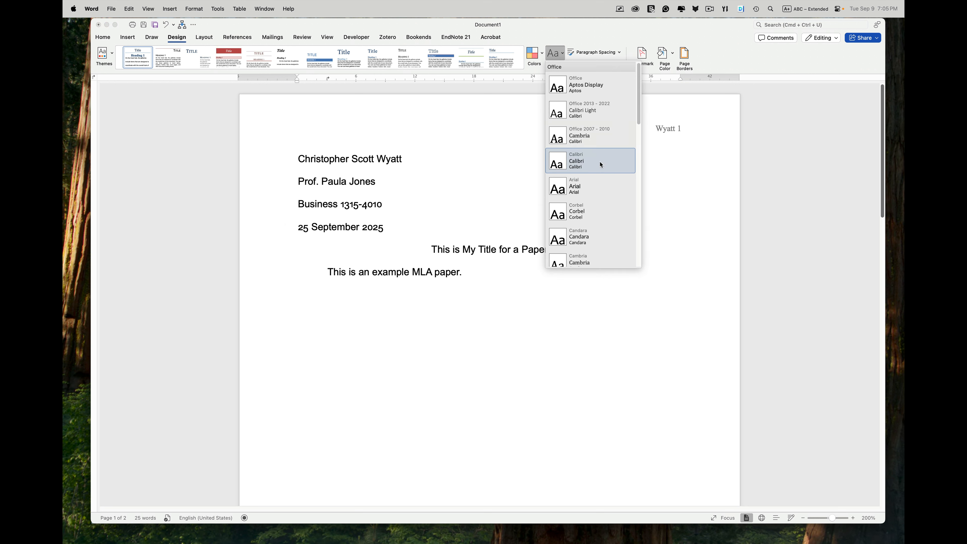
left_click(595, 133)
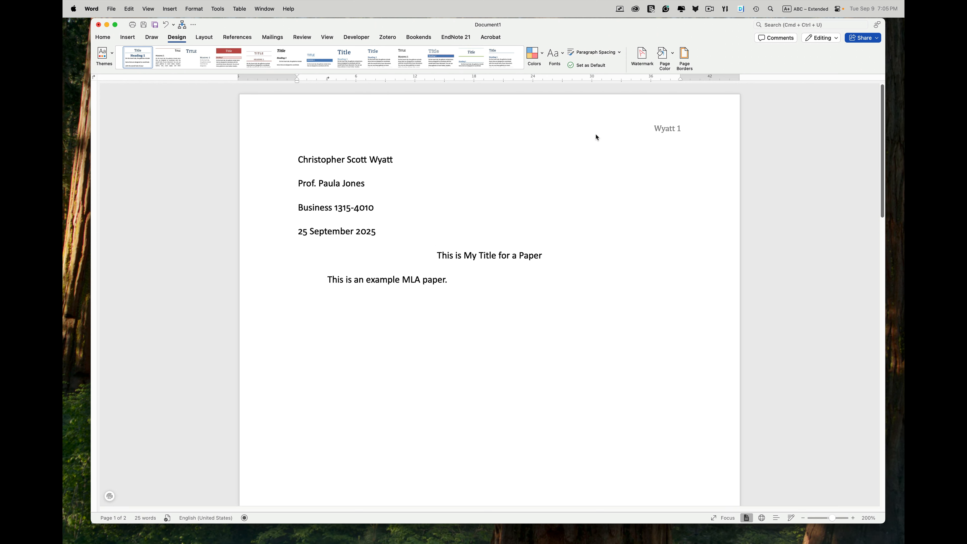
Step: Apply the Georgia theme font set to the whole document
left_click(555, 53)
scroll(590, 220, "down", 5)
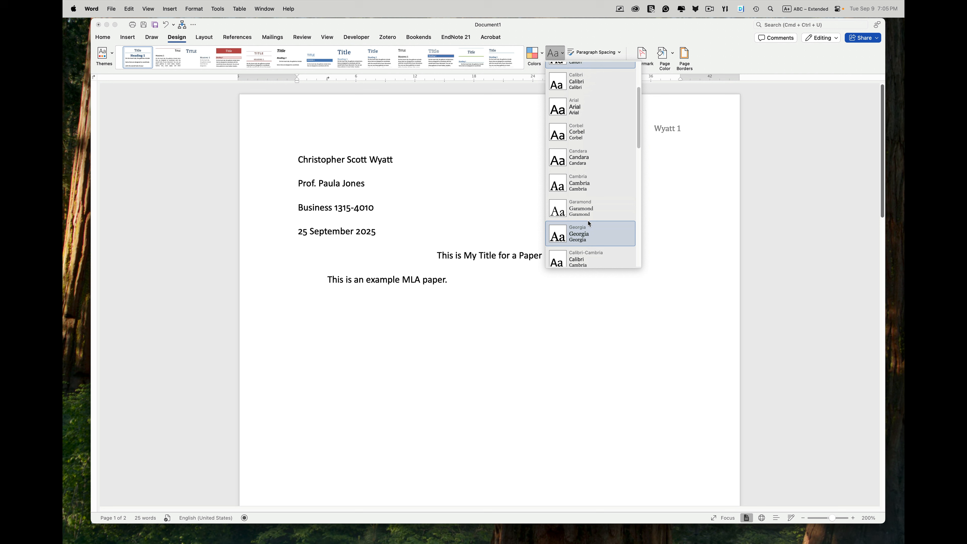
scroll(589, 224, "down", 1)
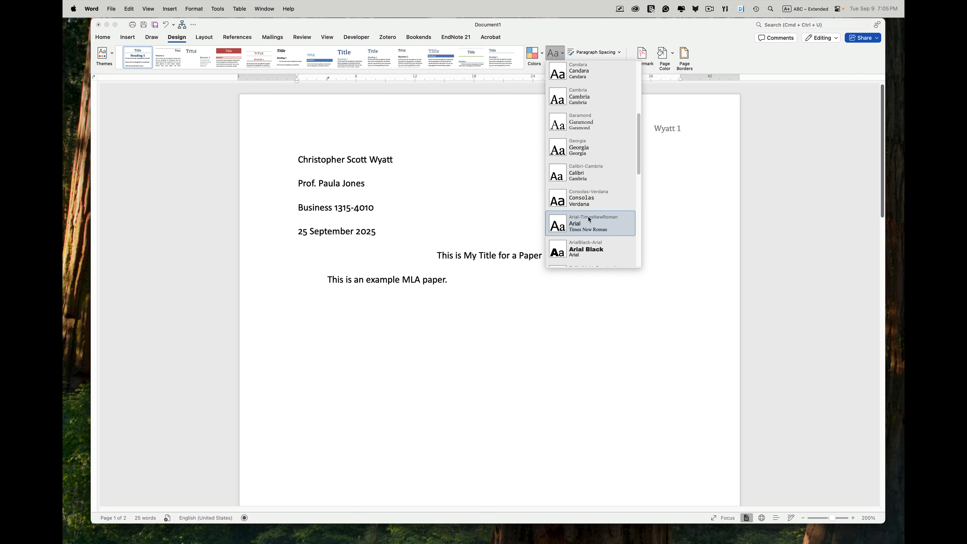
left_click(588, 152)
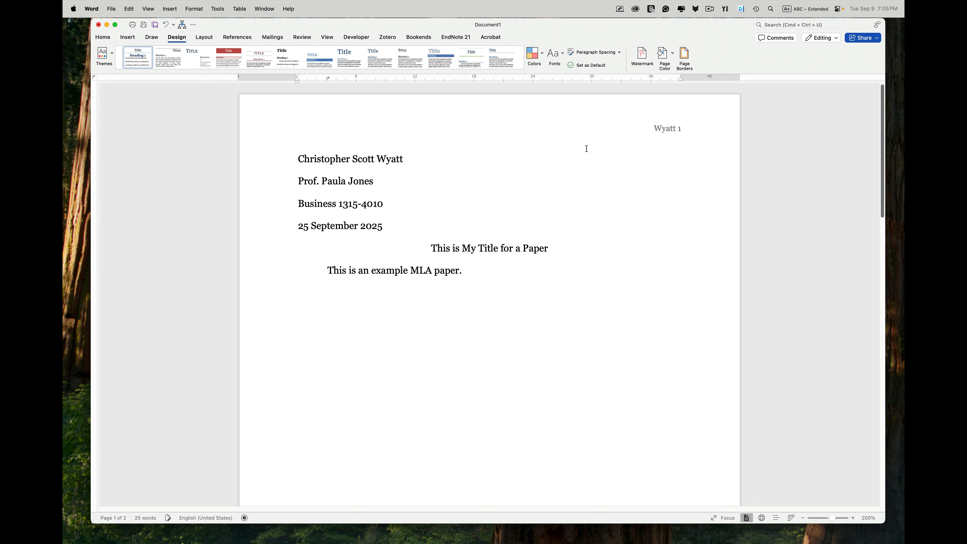
left_click(489, 270)
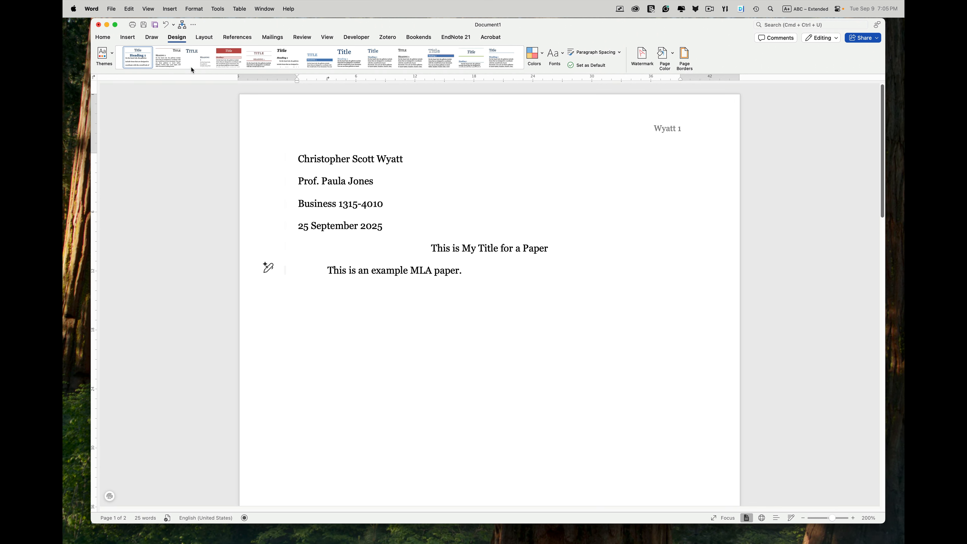
left_click(104, 39)
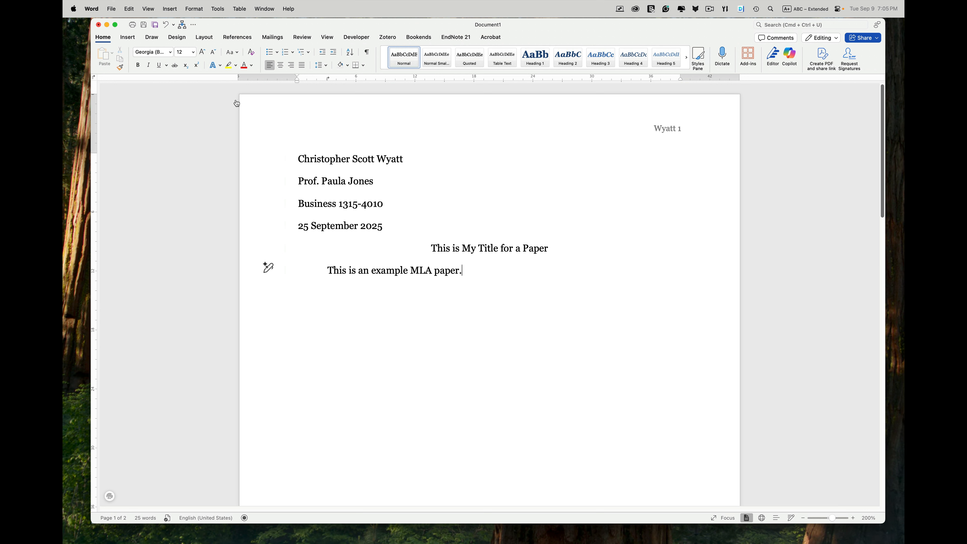
Step: Switch to Word in the Windows 11 virtual machine and apply Normal 1-inch page margins
key("super+Tab")
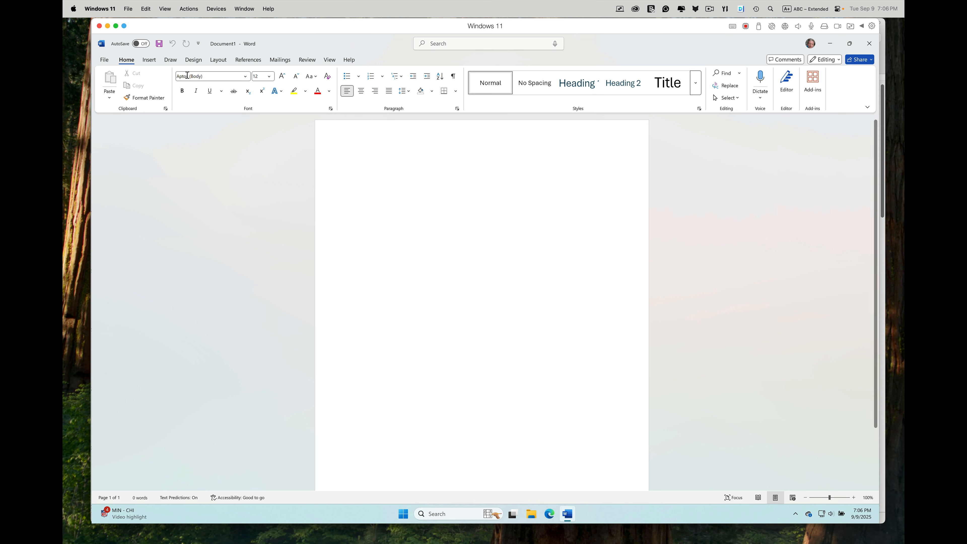
left_click(218, 60)
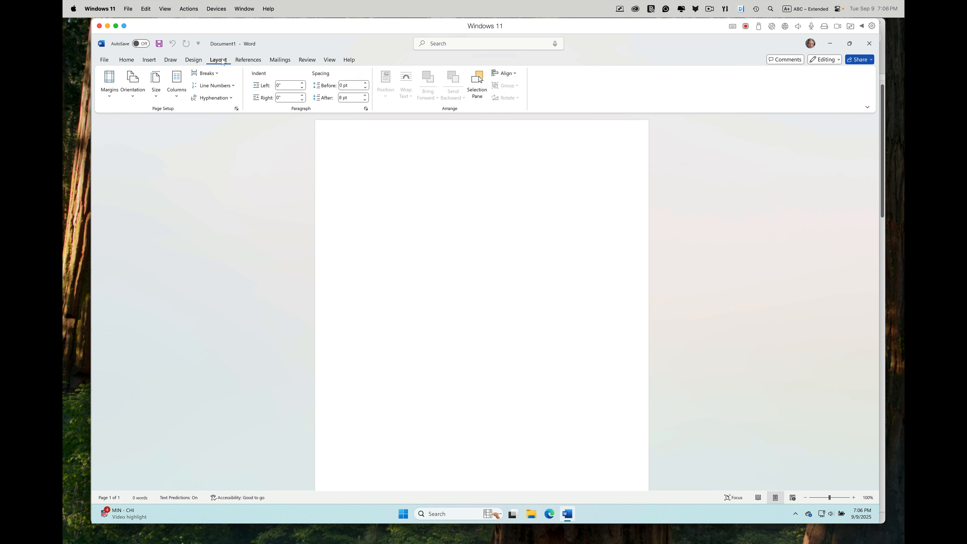
left_click(110, 87)
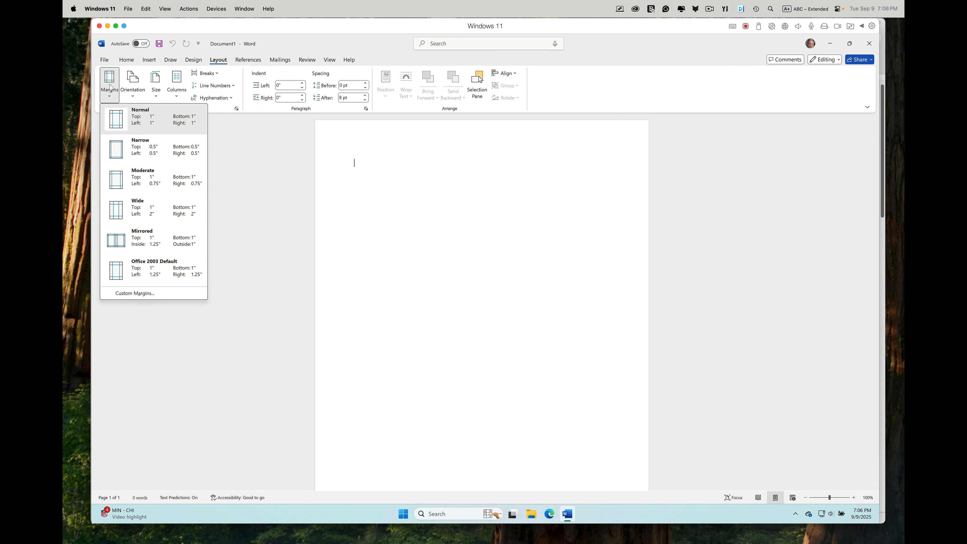
left_click(164, 120)
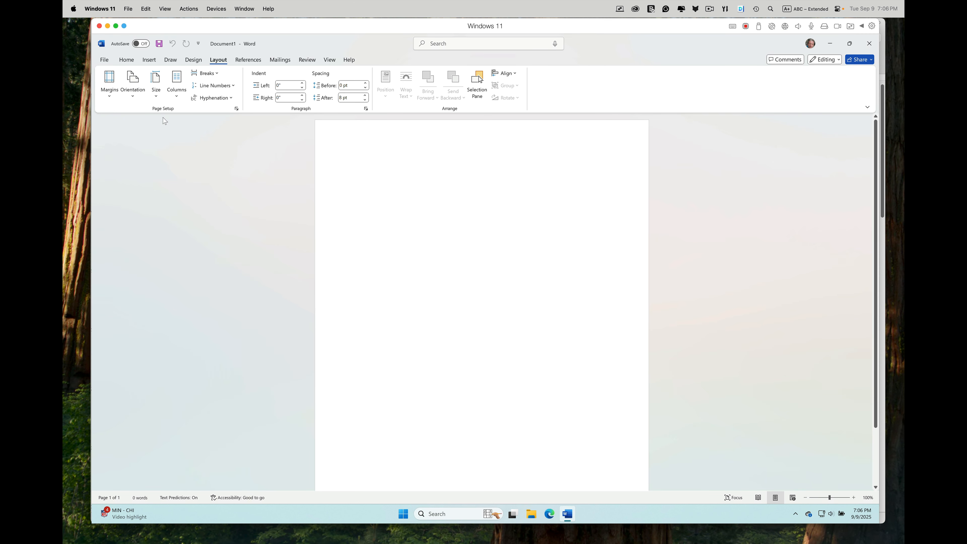
Step: Open the Normal style's Modify Style dialog
left_click(127, 60)
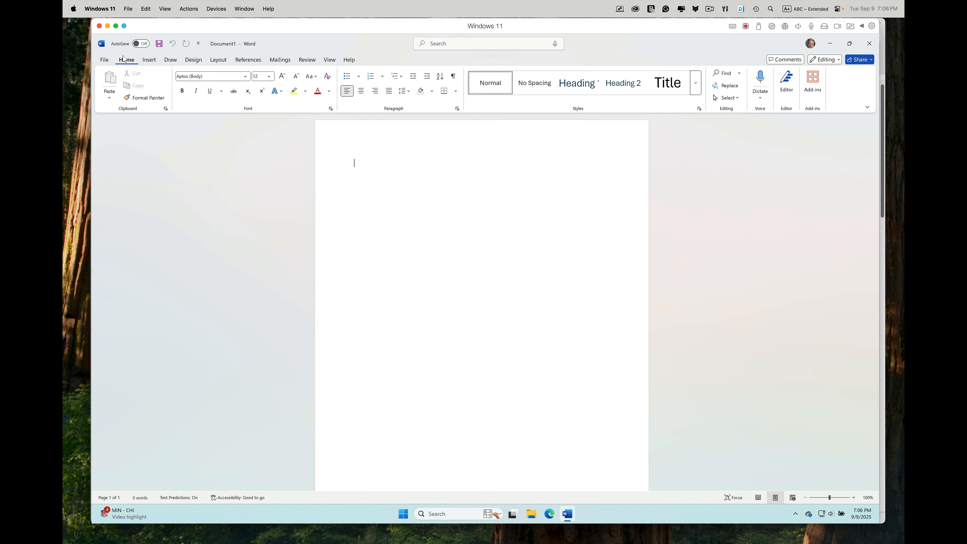
right_click(494, 87)
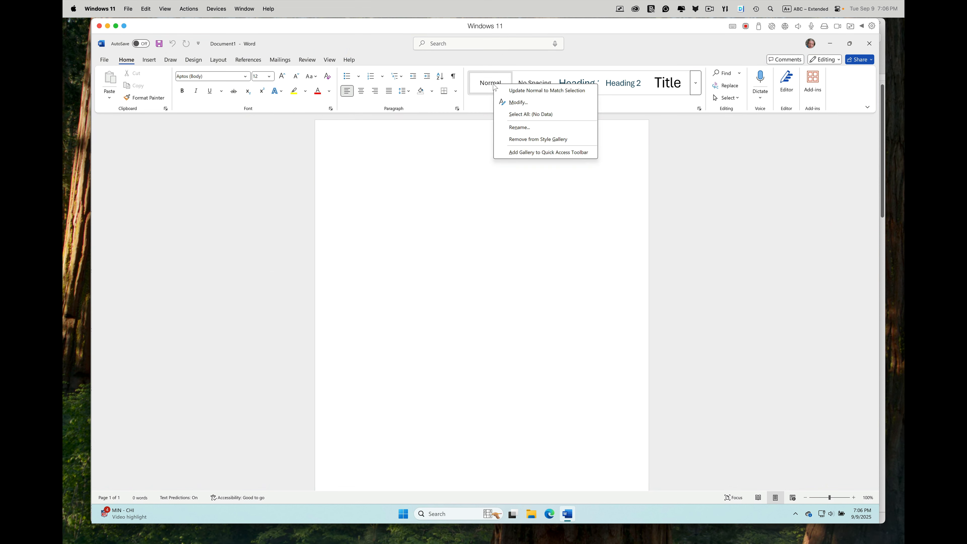
left_click(519, 100)
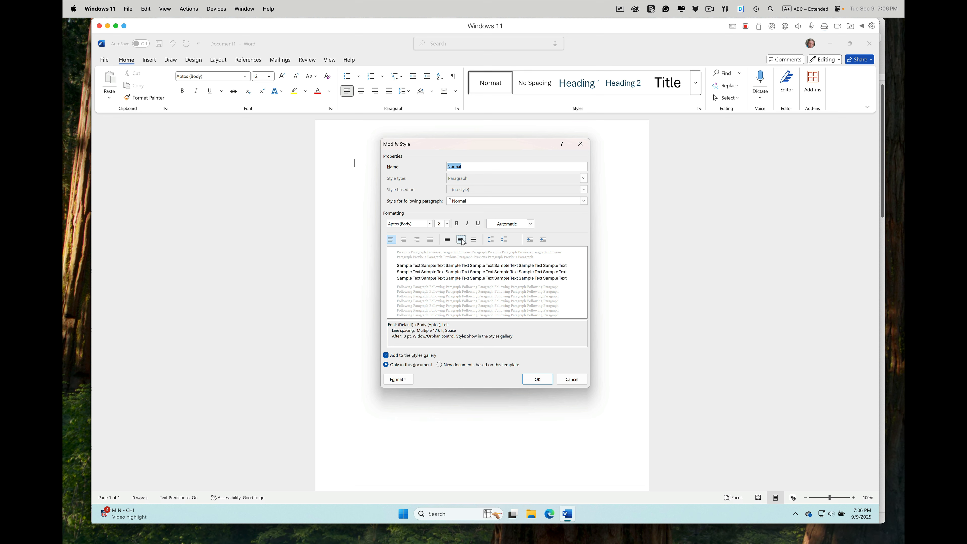
Step: Set the Normal style's line spacing to double
left_click(530, 224)
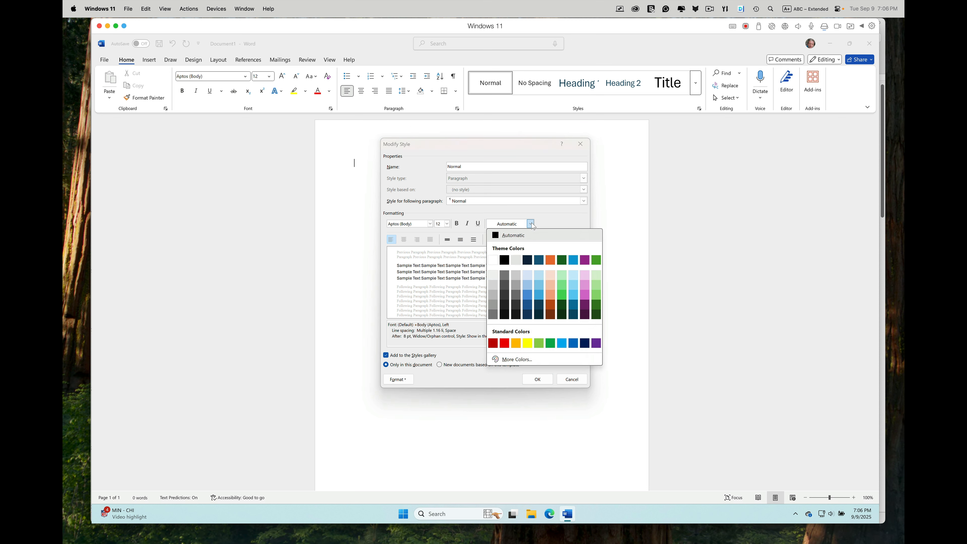
left_click(530, 224)
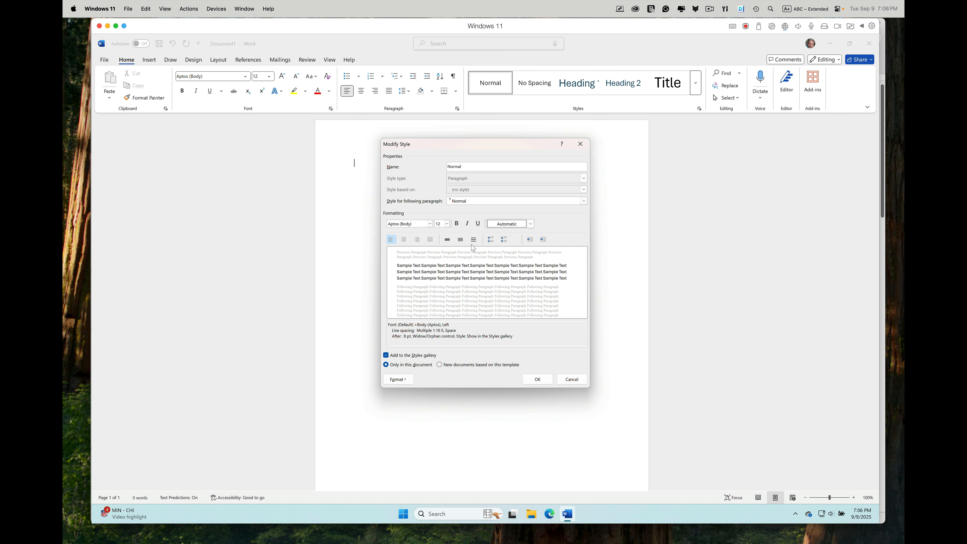
left_click(461, 240)
left_click(473, 240)
Step: Add a 0.5 in tab stop to the Normal style and confirm the style changes
left_click(409, 379)
left_click(408, 408)
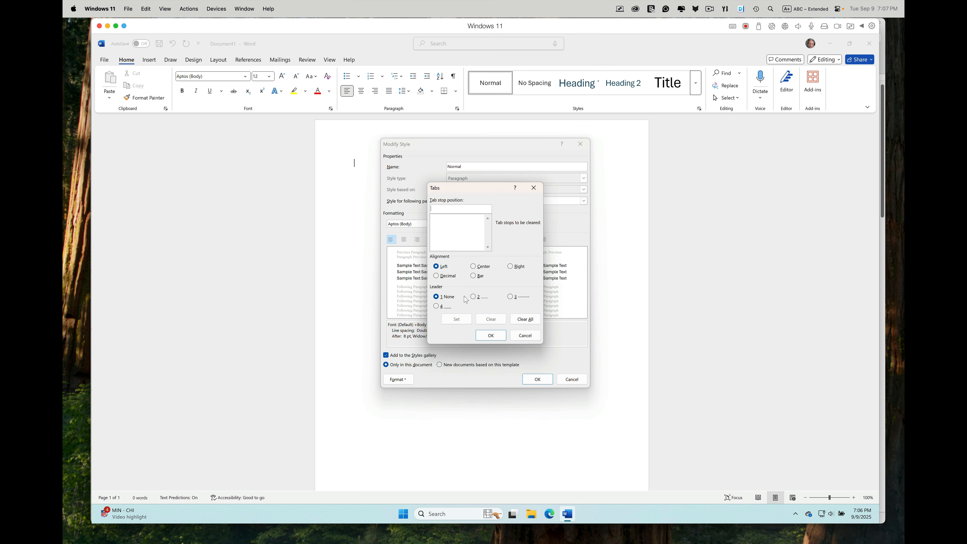
type("0.5in")
left_click(456, 319)
left_click(491, 335)
left_click(544, 377)
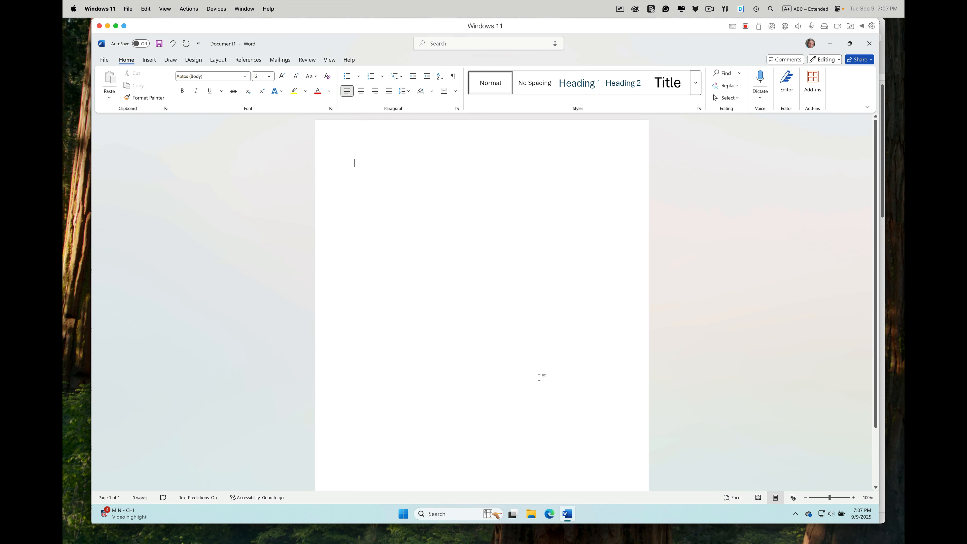
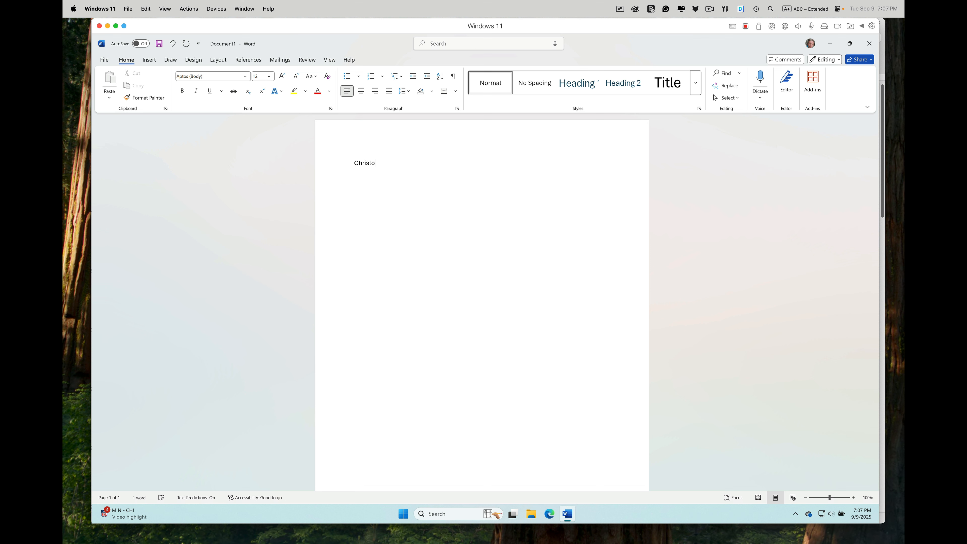
Step: Type the student's full name as the first heading line
key("Return")
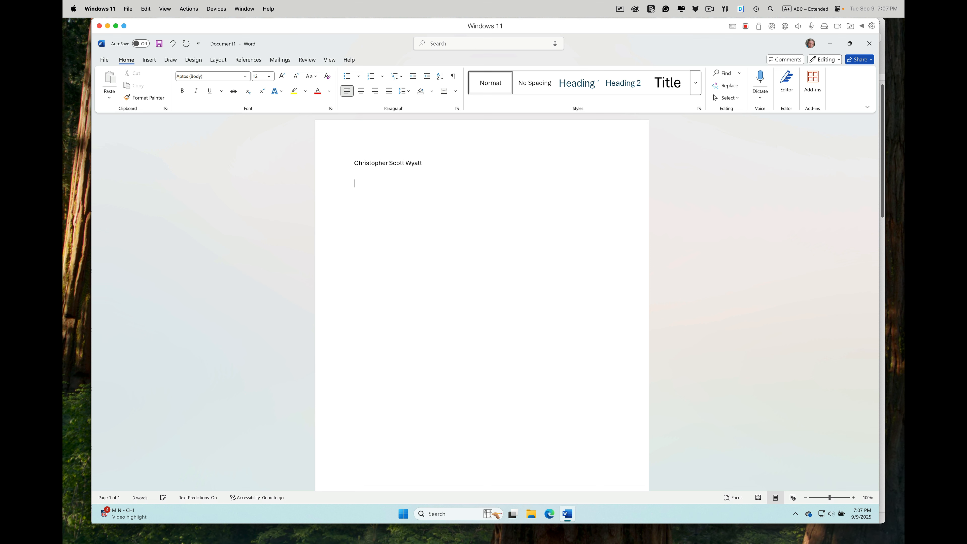
Step: Add the instructor's name, course Business 1315-4010 and date 25 September 2025 on separate lines
type("Pro")
type("f. ")
type("Jones")
type("Bus")
type("iness ")
type("1315")
type("-40")
type("10")
type("25 Sepe")
type("tember ")
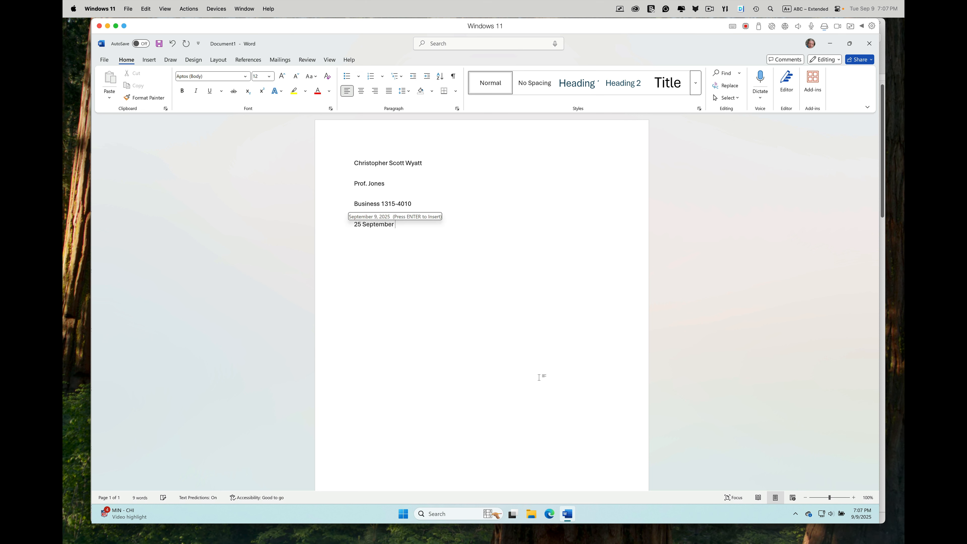
type("2025")
key("Return")
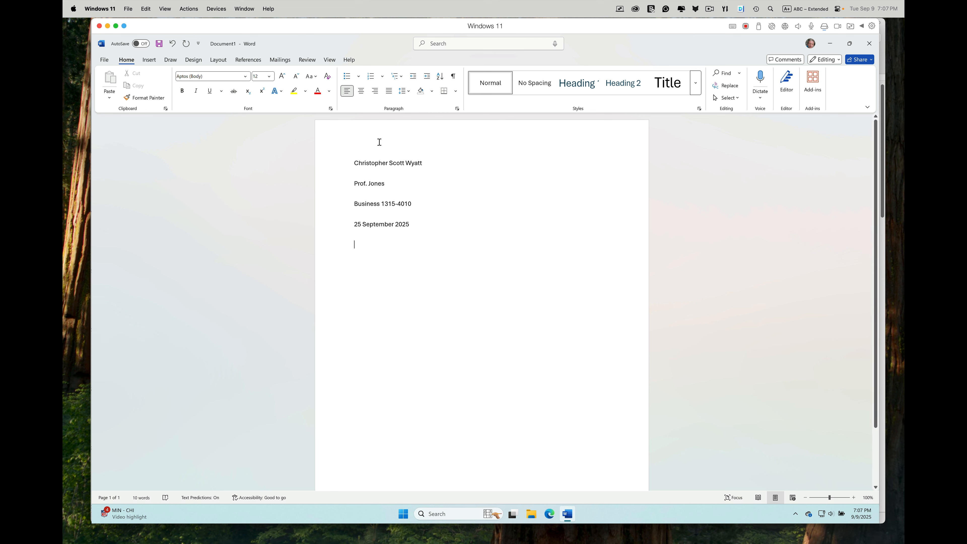
Step: Set the Normal style's paragraph spacing after to 0 pt
right_click(493, 86)
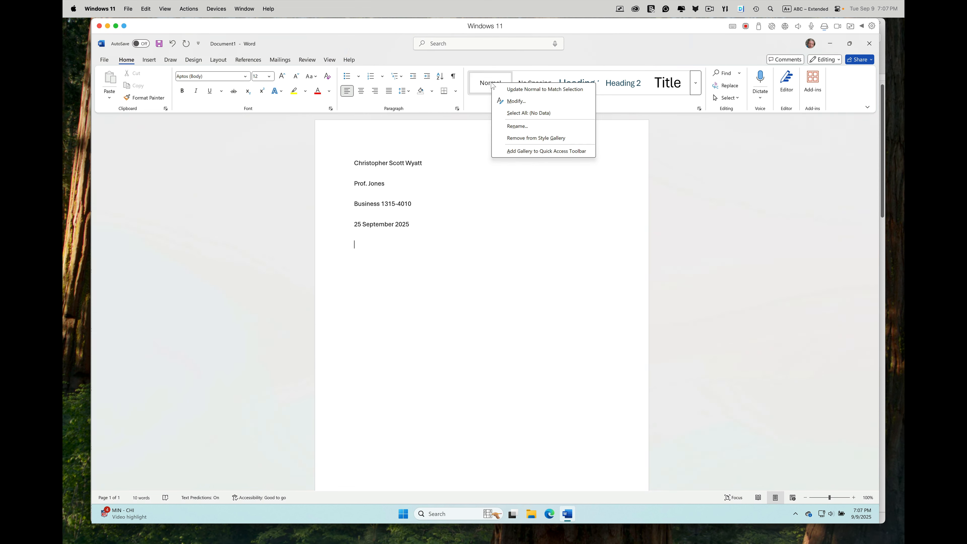
left_click(512, 101)
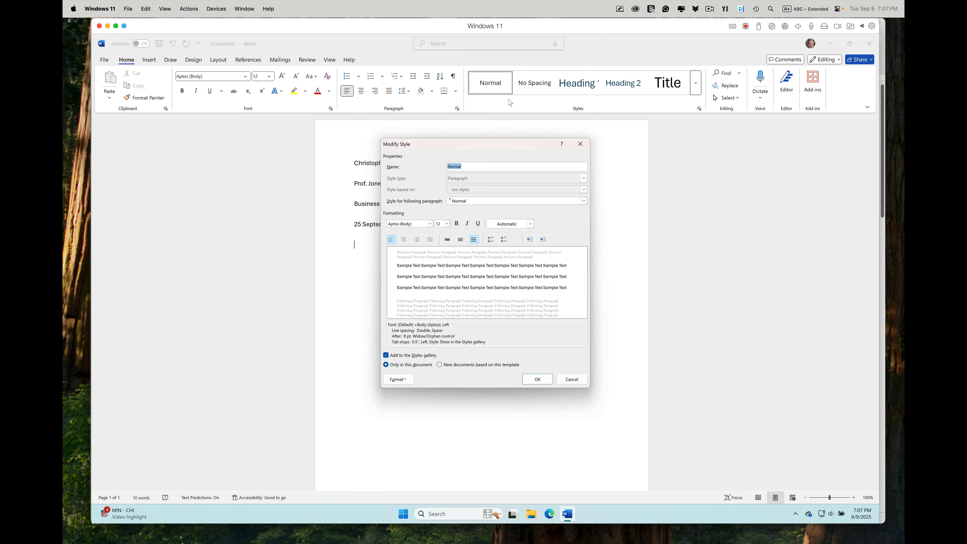
left_click(398, 379)
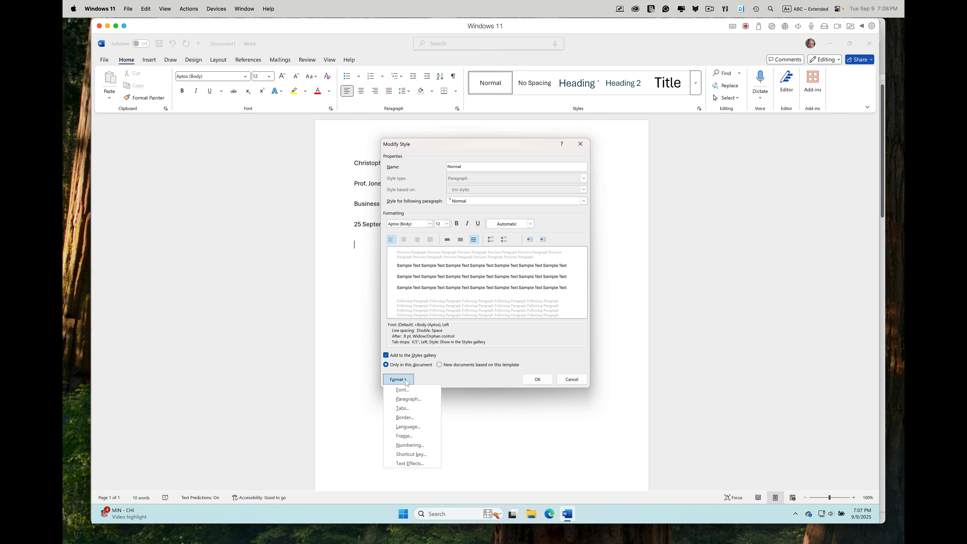
left_click(408, 399)
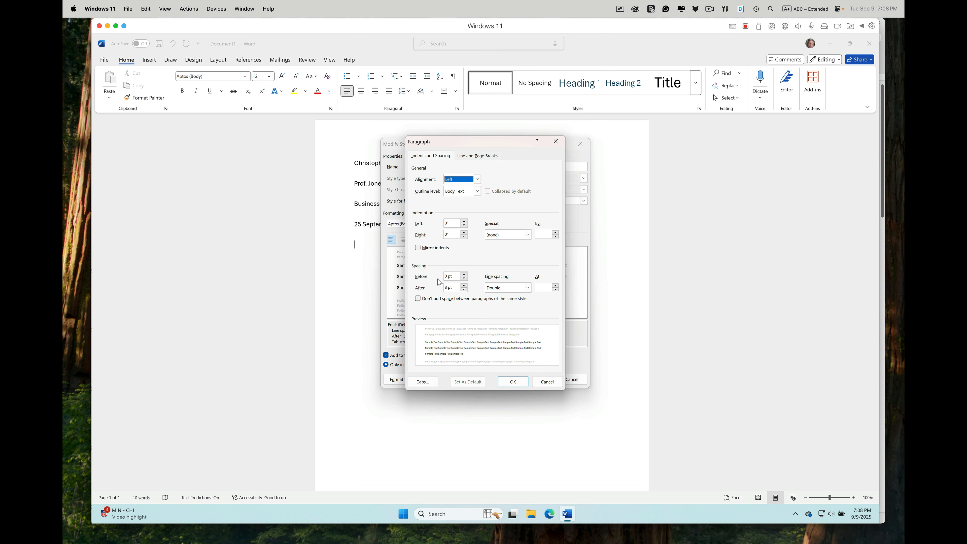
left_click(464, 291)
left_click(464, 290)
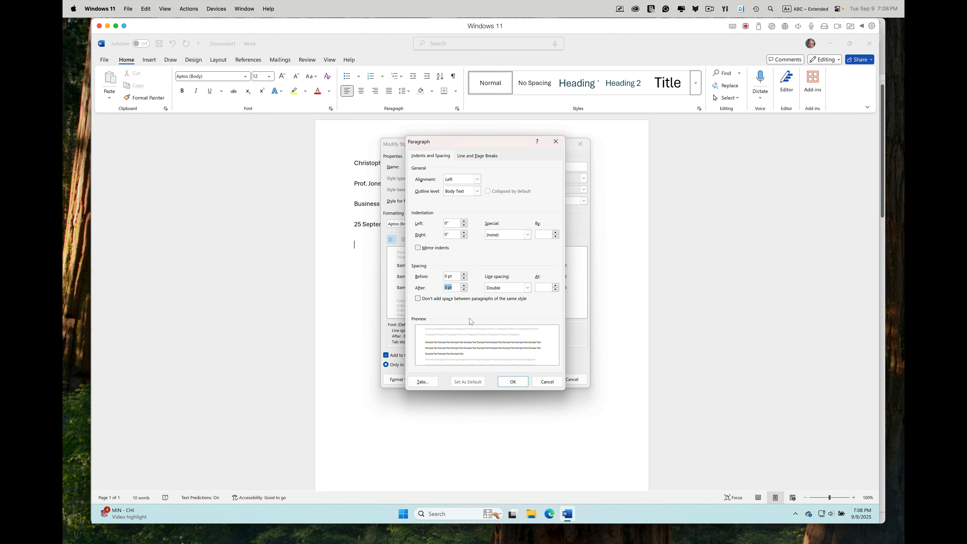
left_click(512, 381)
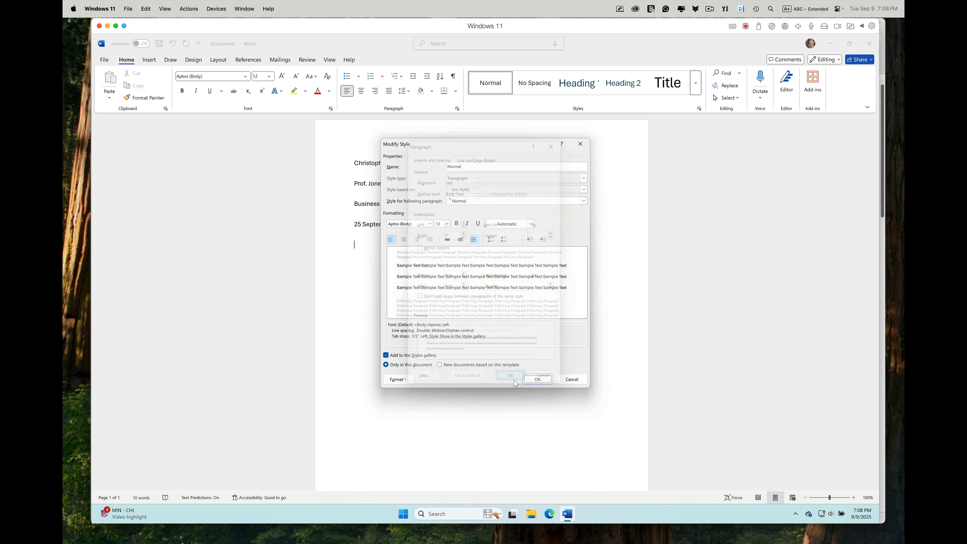
left_click(537, 379)
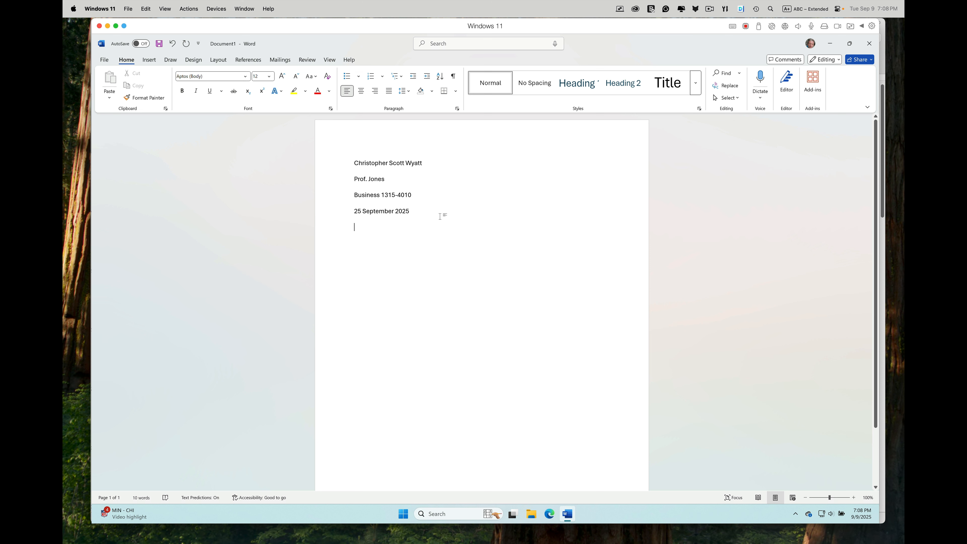
Step: Add the centered title "This is a Title for My Paper" and start a new line
left_click(362, 93)
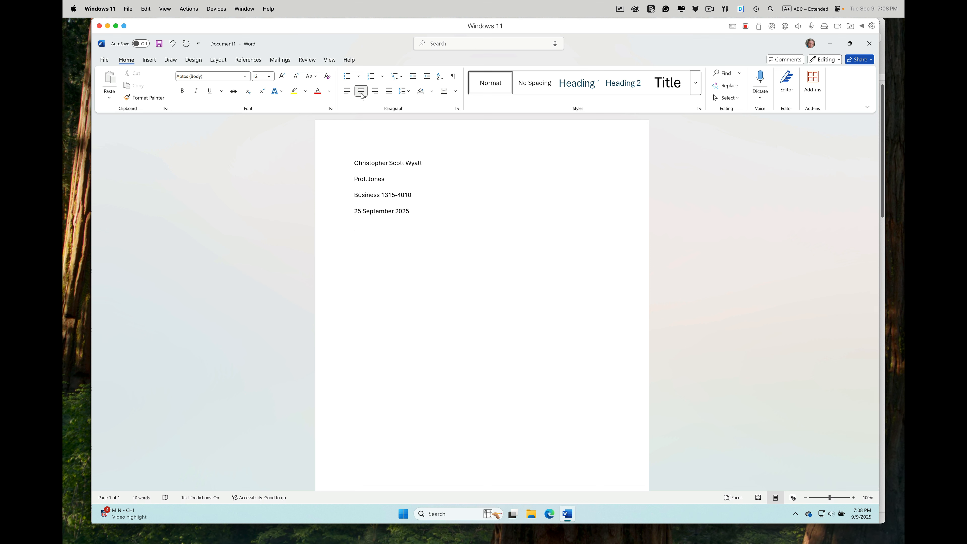
type("This is a Title for My Paper")
key("Return")
Step: Left-align and indent the first body paragraph, typing "This is the start of a paper..."
left_click(347, 91)
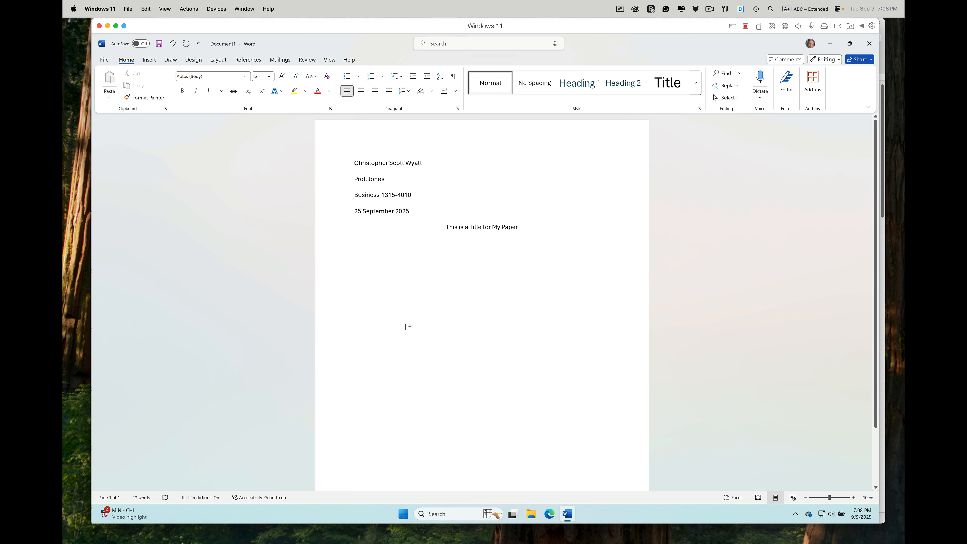
key("Tab")
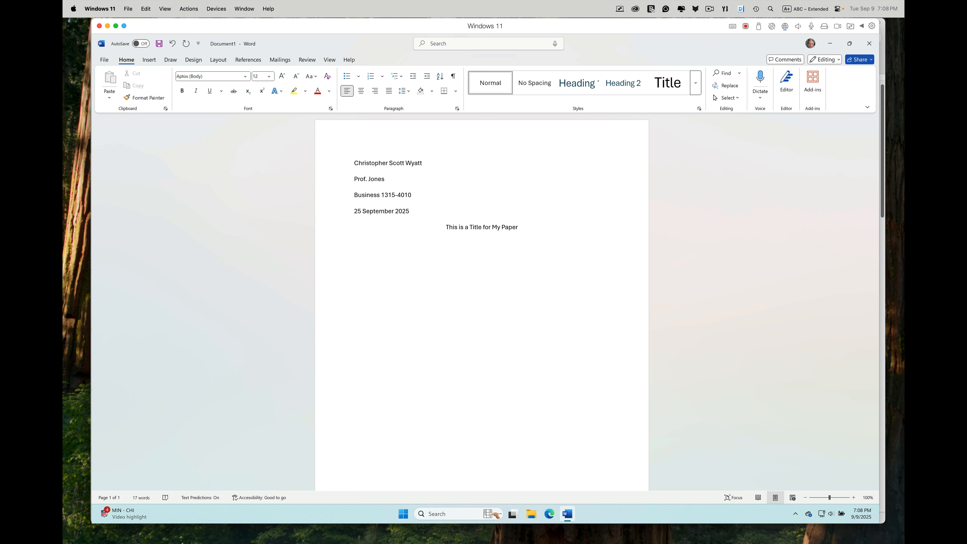
type("This is the start of a paper...")
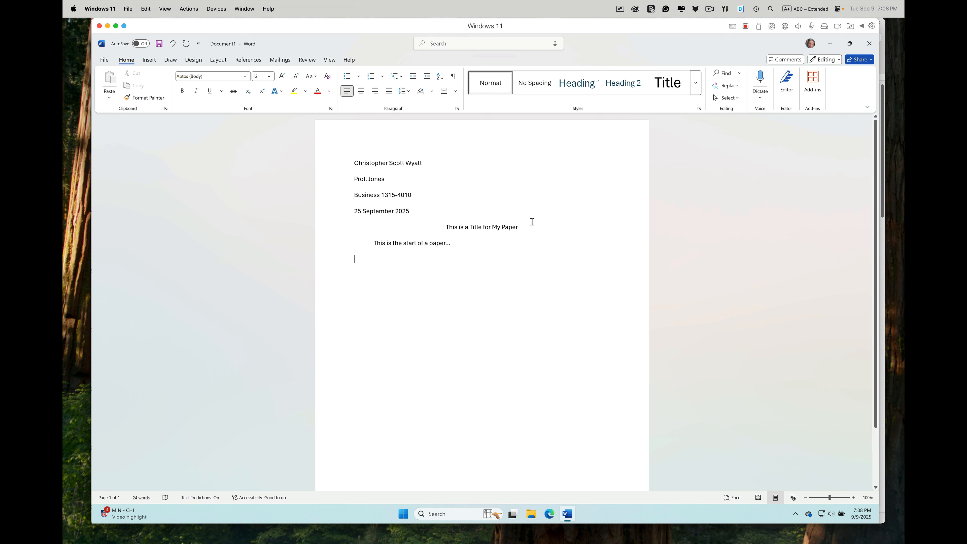
Step: Open the header and enter the author's surname right-aligned
double_click(560, 133)
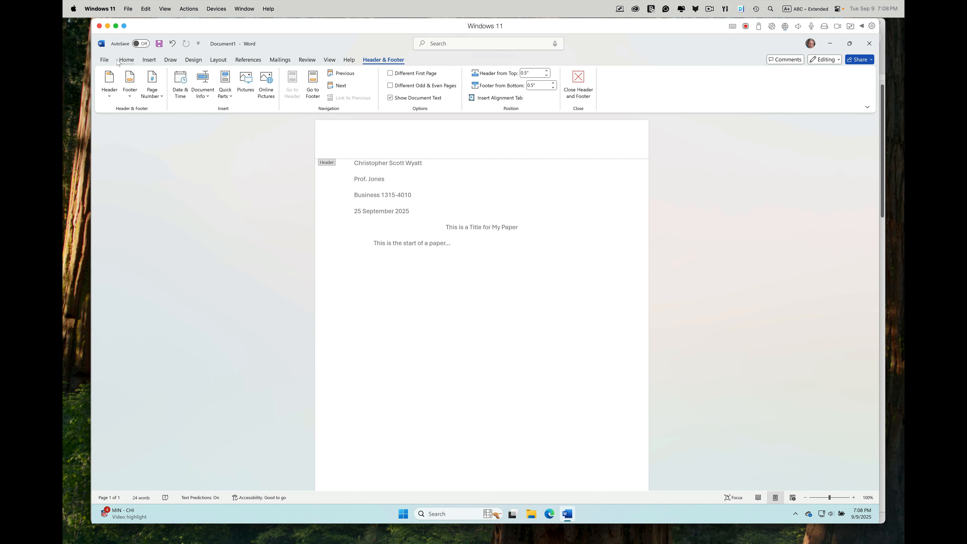
left_click(126, 60)
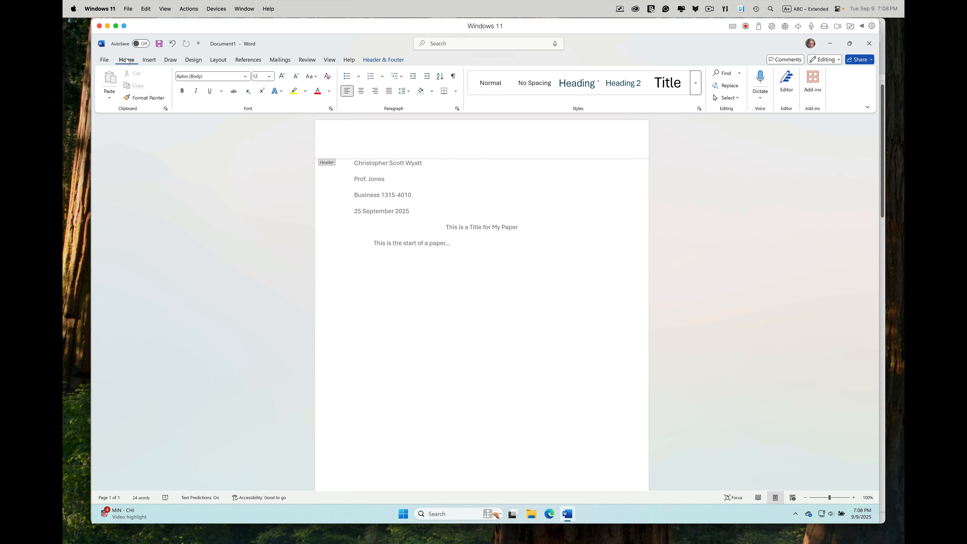
left_click(377, 92)
type("Wyatt")
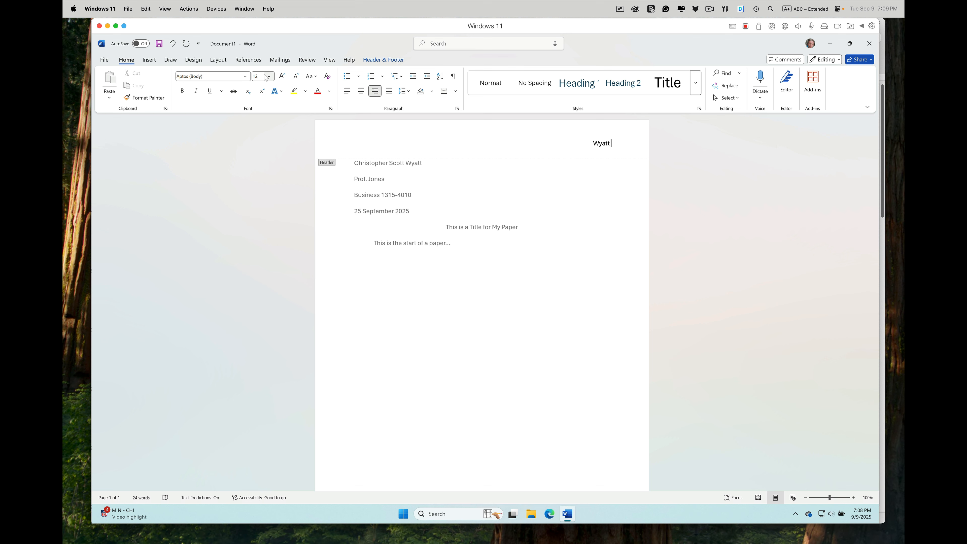
Step: Insert a Plain Number 3 page number at the top of the page and type the author's surname before it
left_click(149, 60)
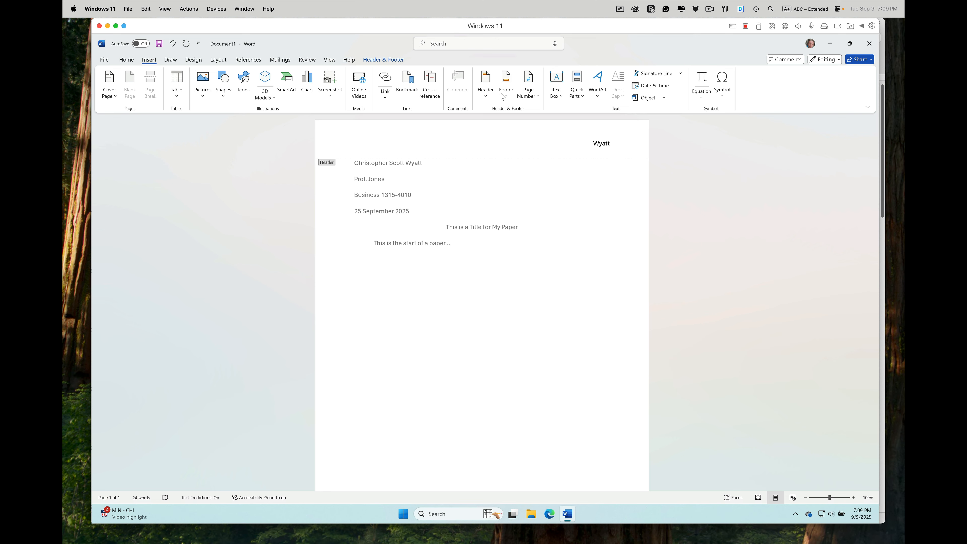
left_click(528, 91)
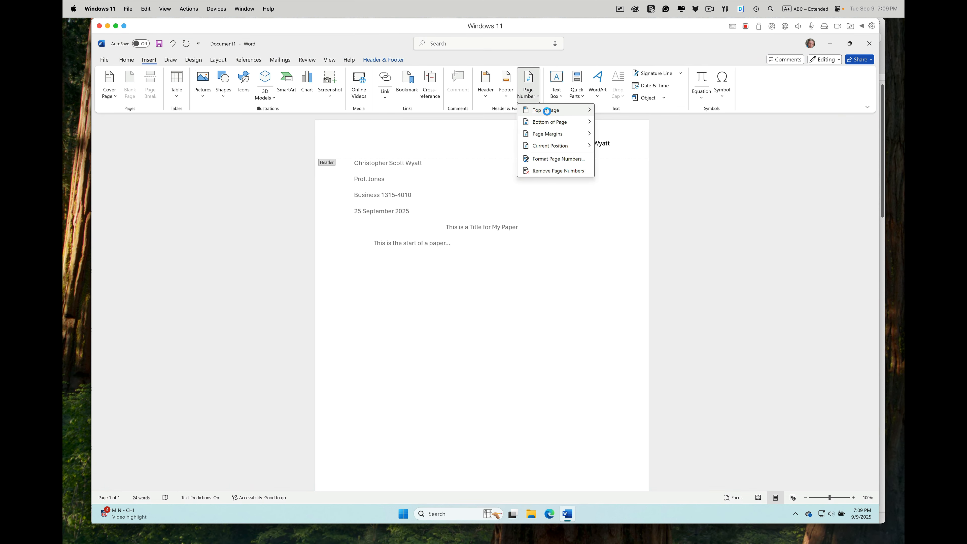
mouse_move(548, 114)
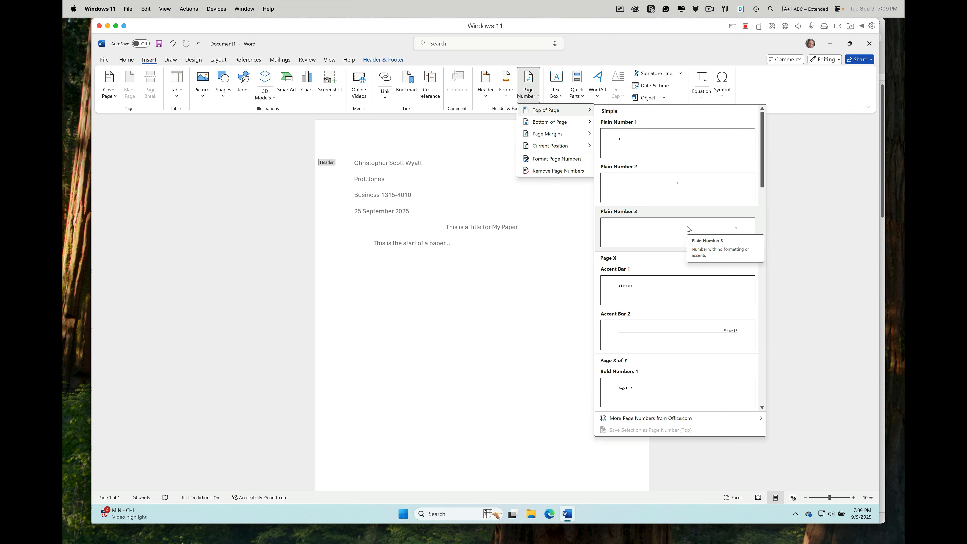
left_click(688, 229)
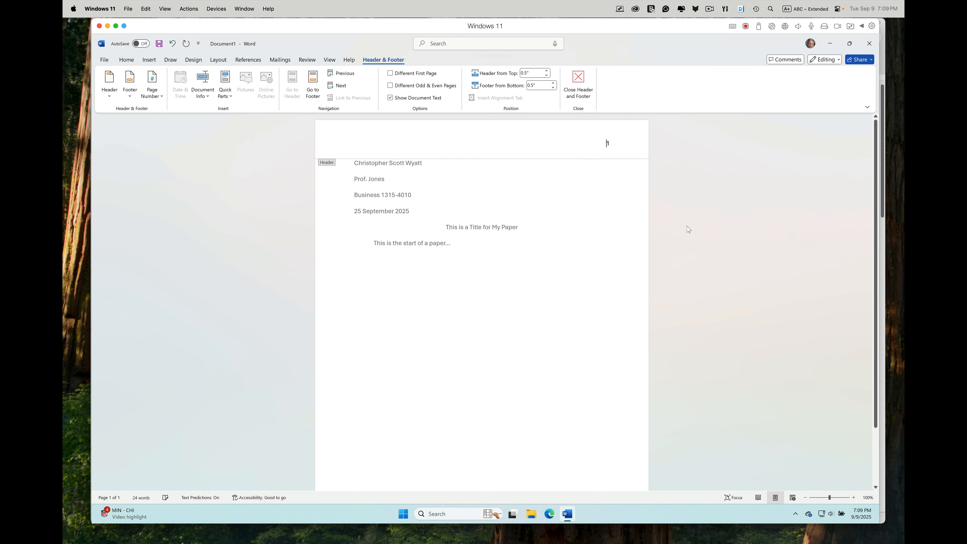
type("Wya")
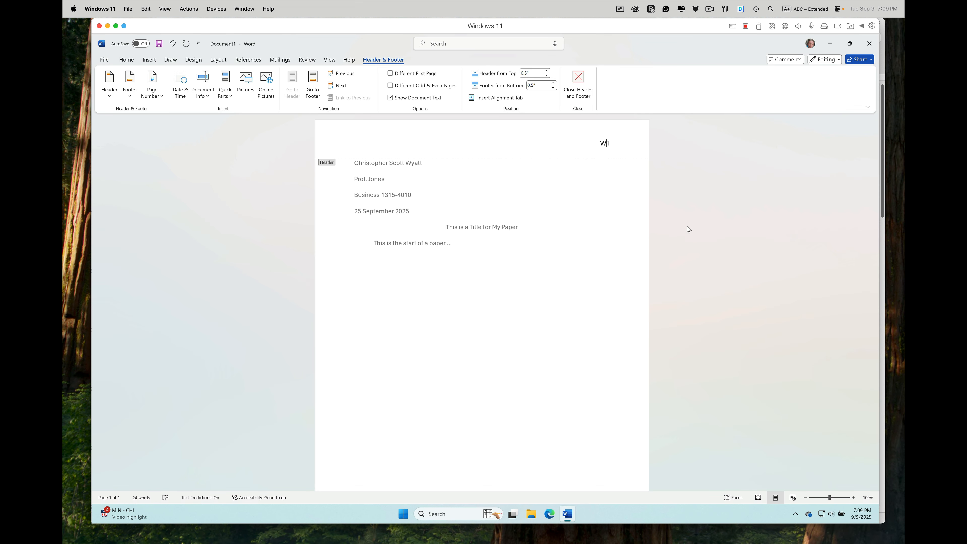
type("tt")
Step: Switch to Word for the web in Edge and create a blank document
key("super+Tab")
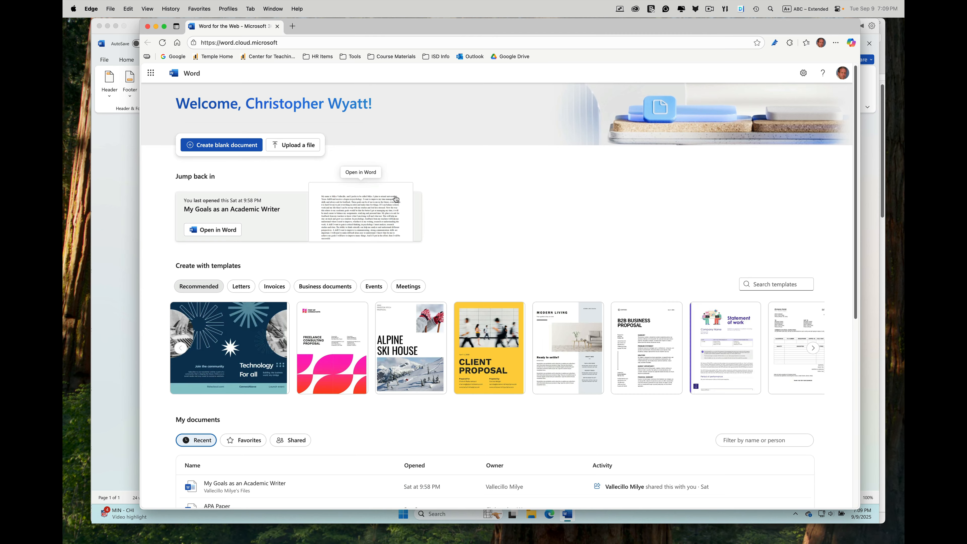
left_click(225, 145)
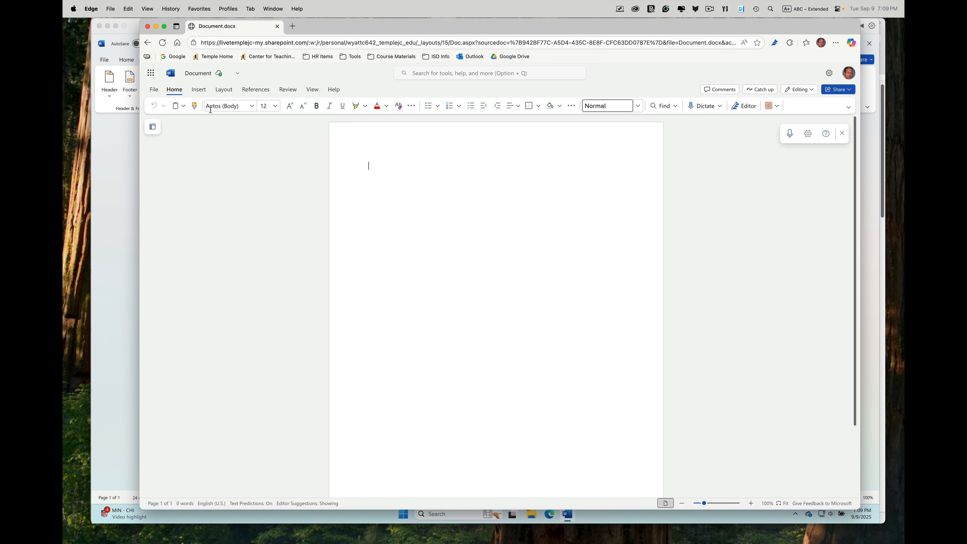
Step: Apply Normal page margins to the web document
left_click(223, 92)
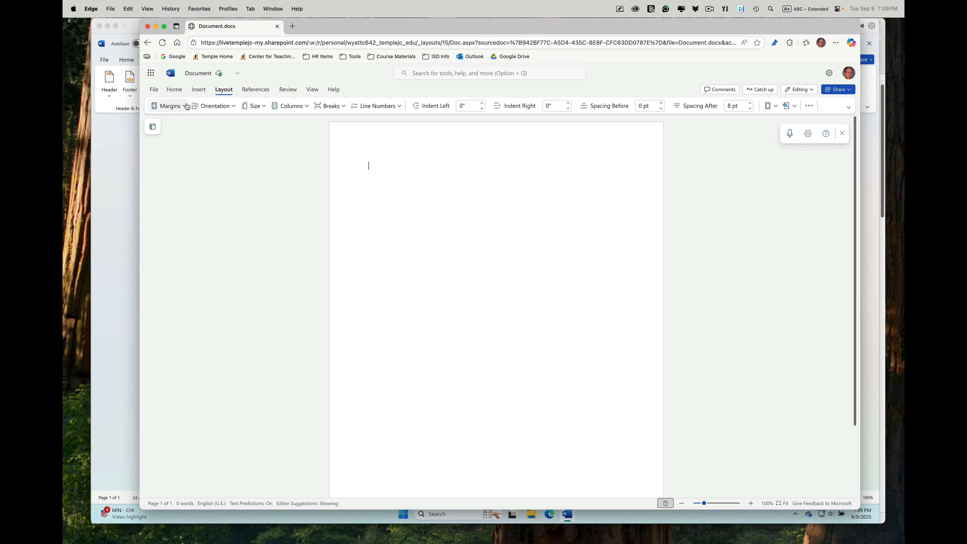
left_click(169, 106)
left_click(211, 133)
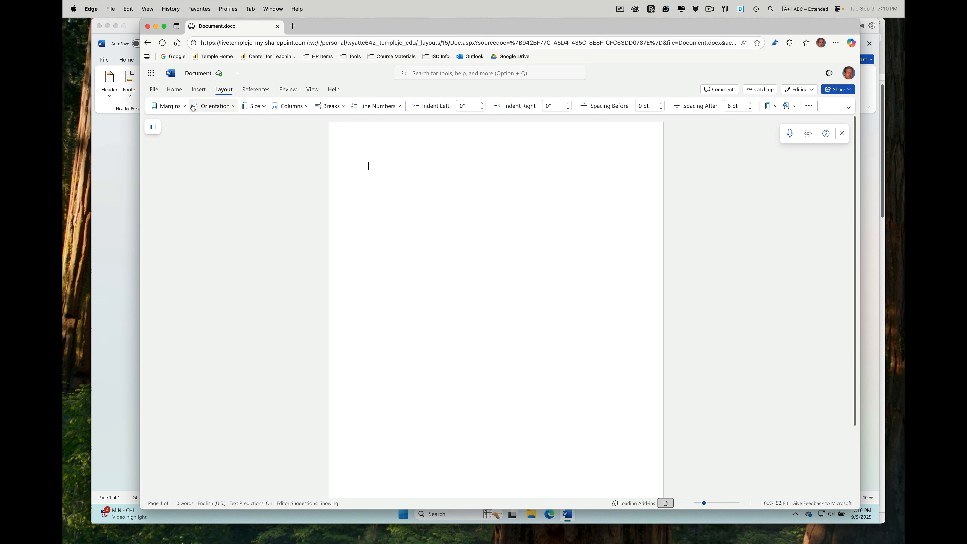
left_click(174, 90)
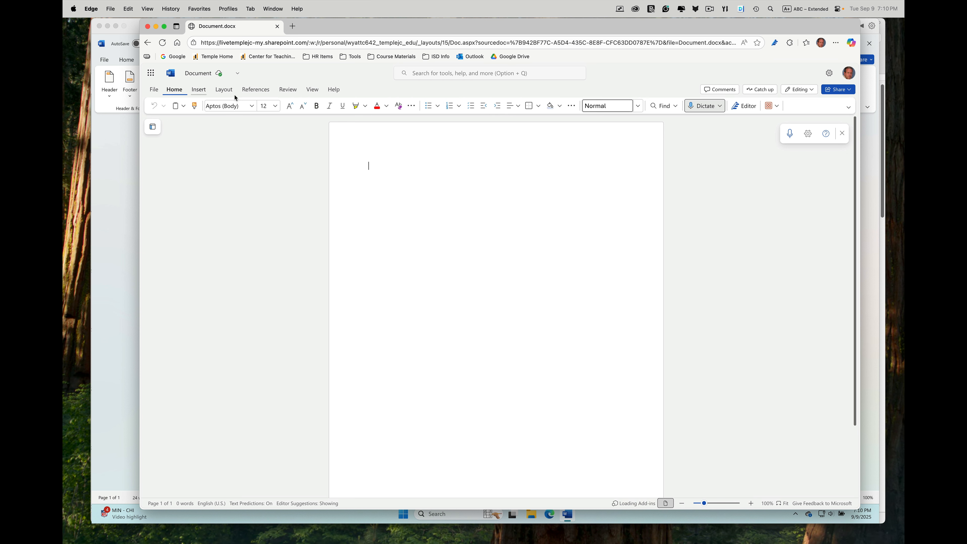
left_click(636, 106)
left_click(629, 123)
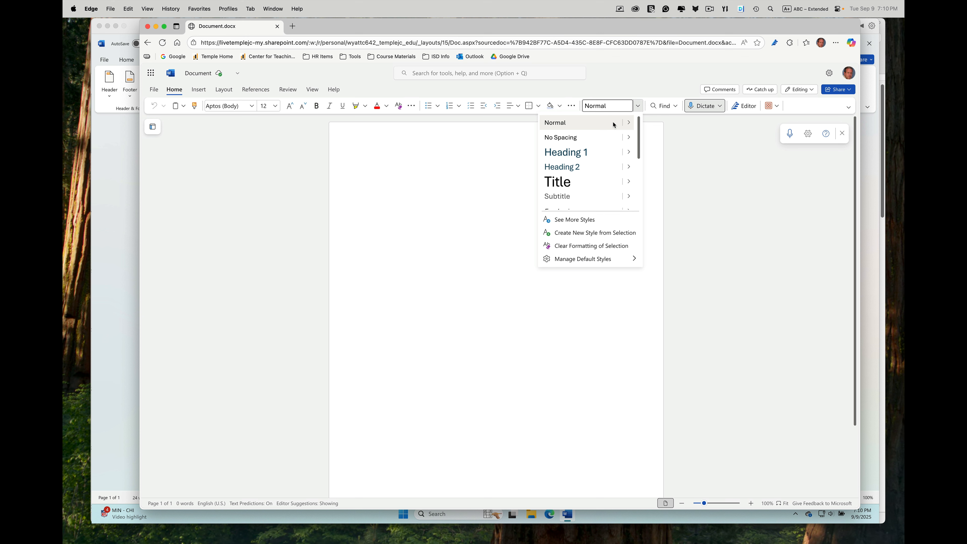
left_click(629, 123)
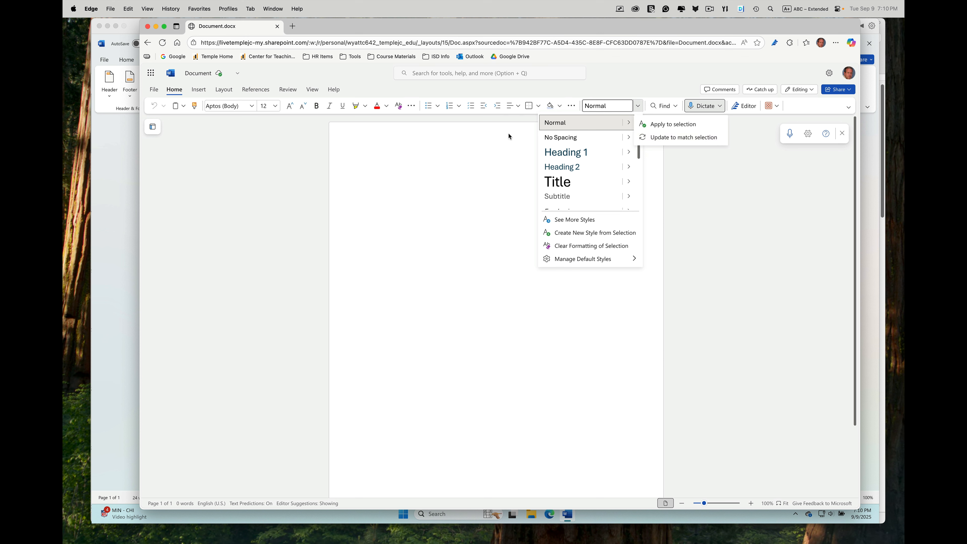
left_click(428, 176)
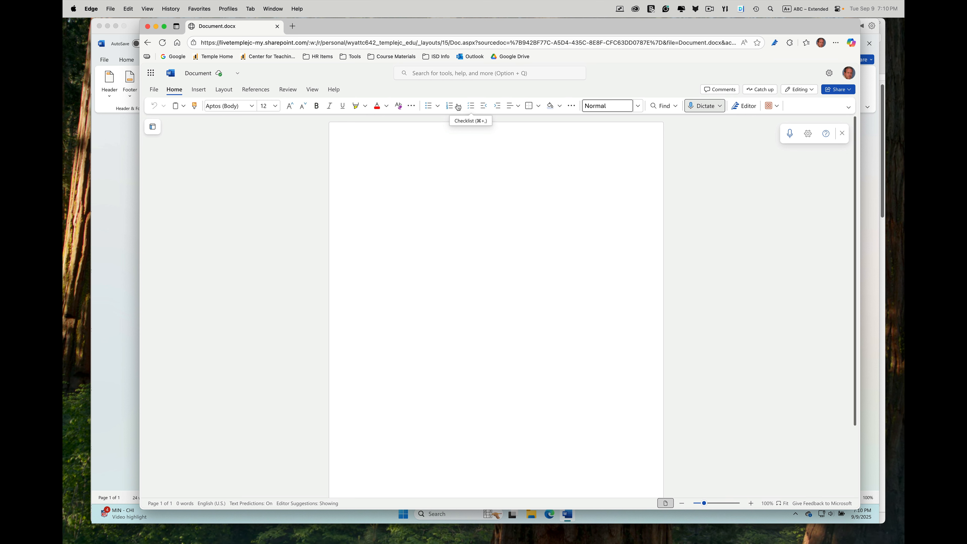
Step: Set the paragraph line spacing to double and the spacing after to 0 pt
left_click(572, 109)
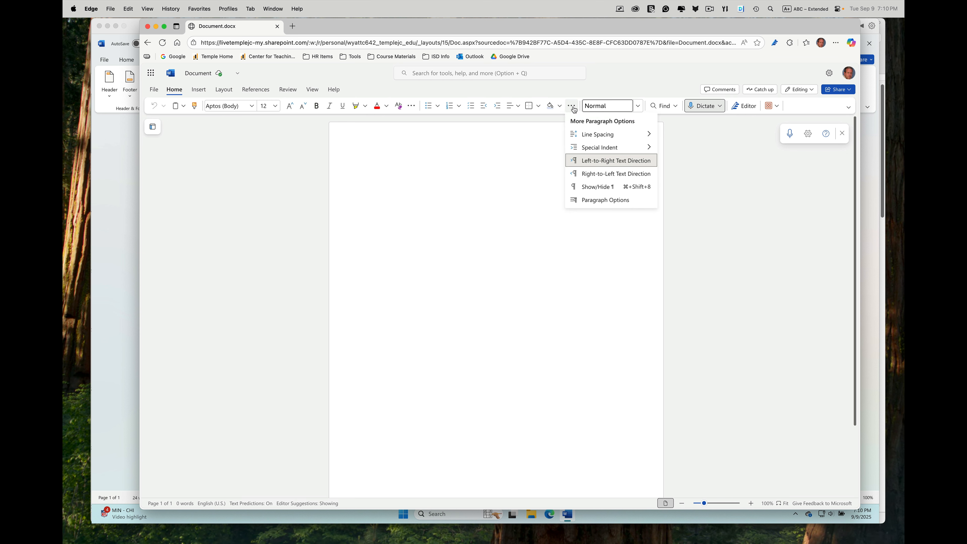
mouse_move(598, 134)
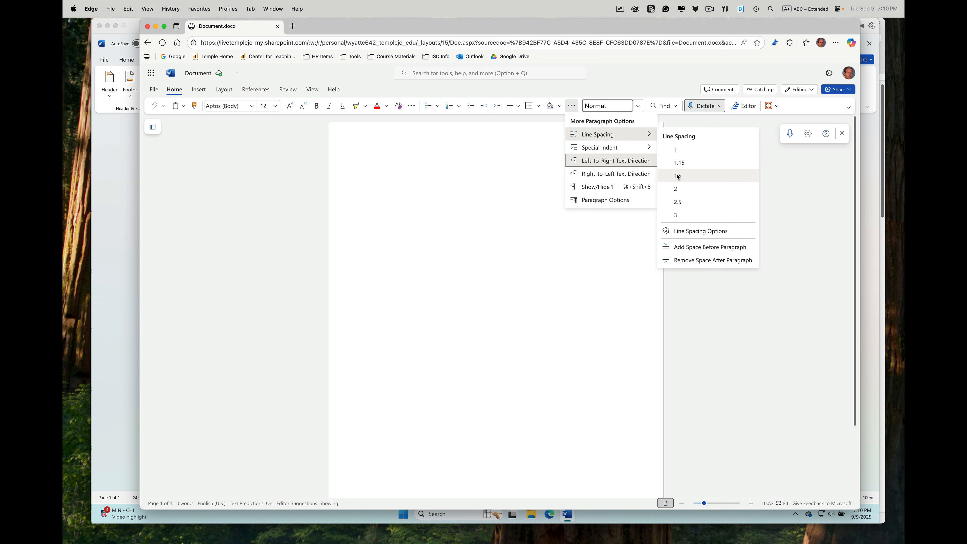
left_click(680, 190)
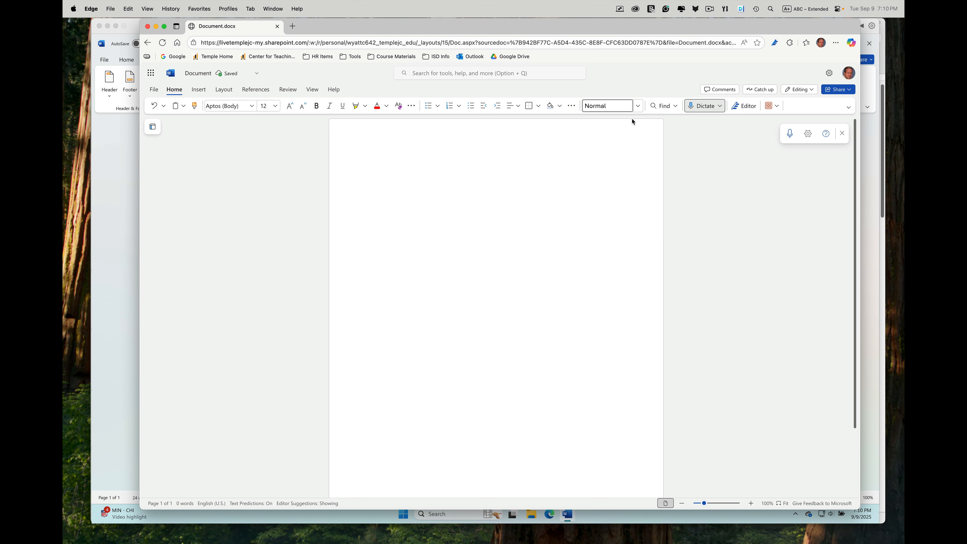
left_click(573, 108)
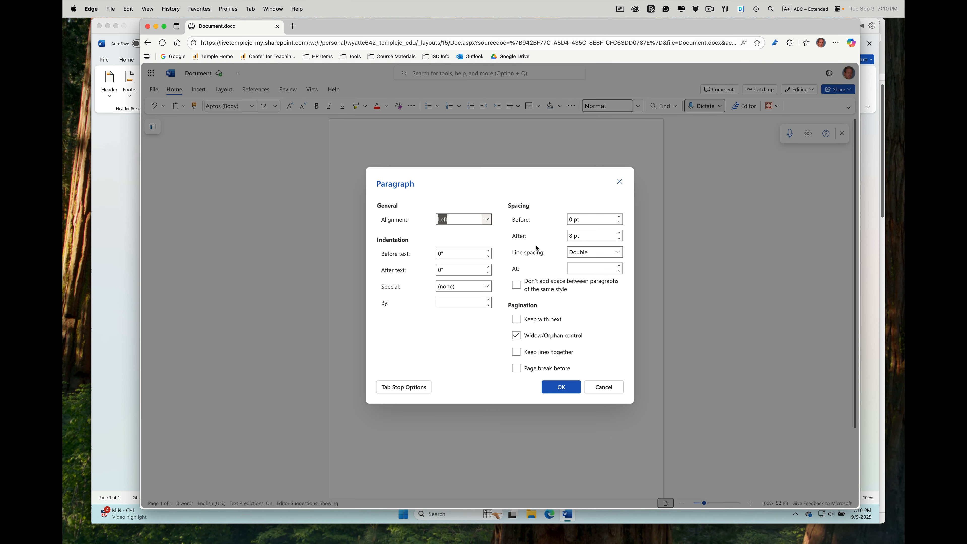
left_click(619, 239)
left_click(561, 387)
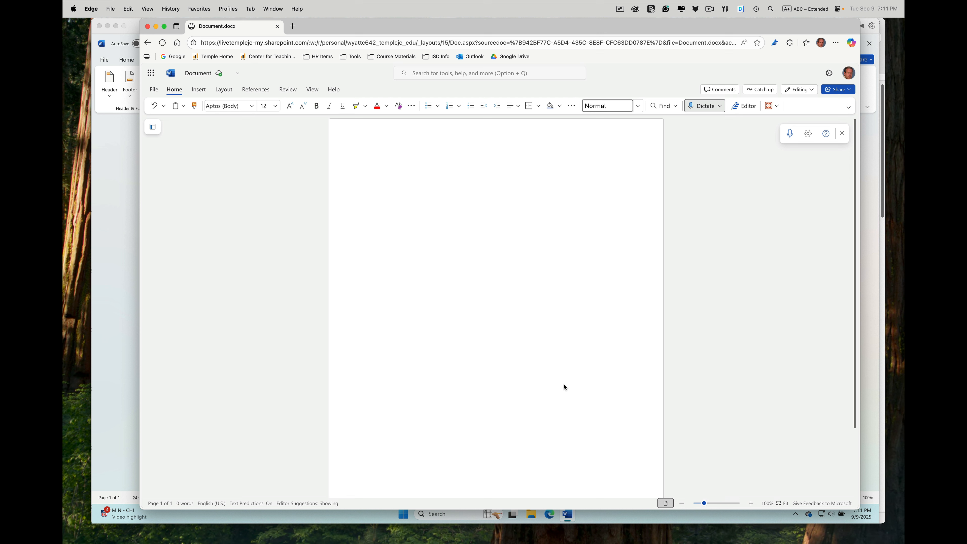
Step: Reapply double line spacing and confirm 0 pt spacing after in the paragraph settings
left_click(573, 106)
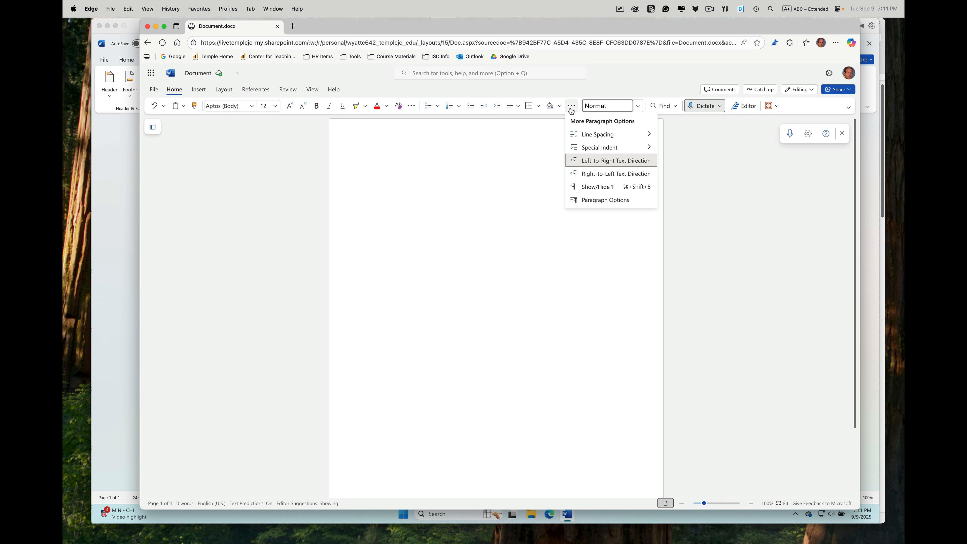
mouse_move(604, 134)
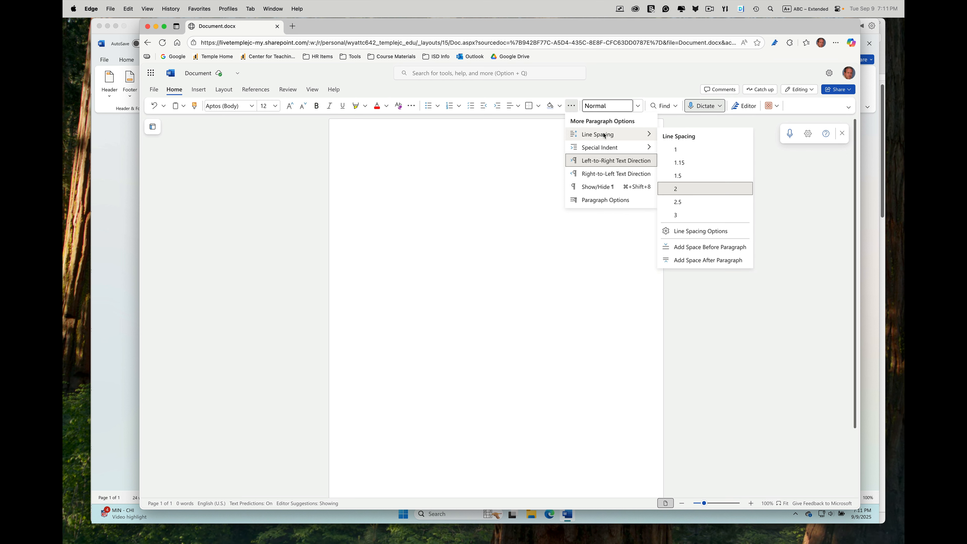
left_click(677, 187)
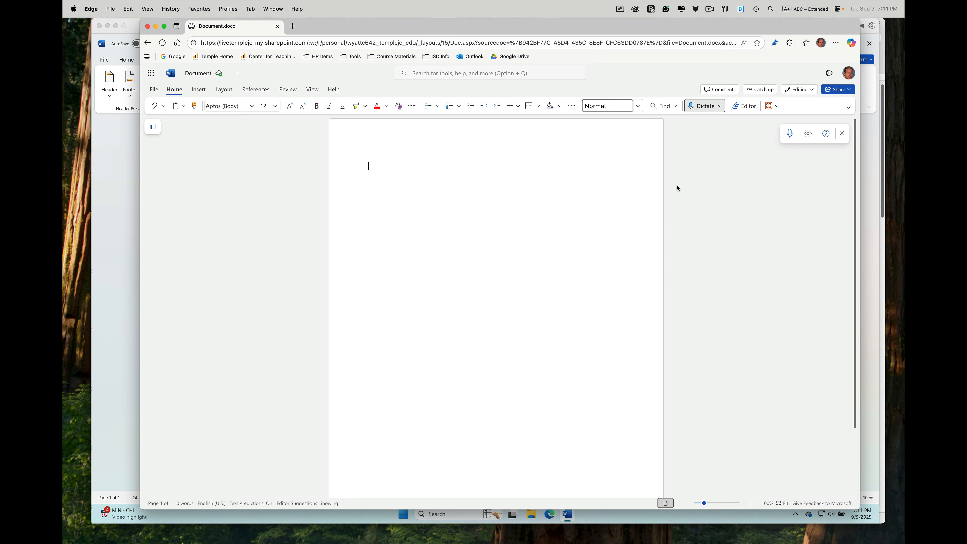
left_click(574, 108)
left_click(624, 198)
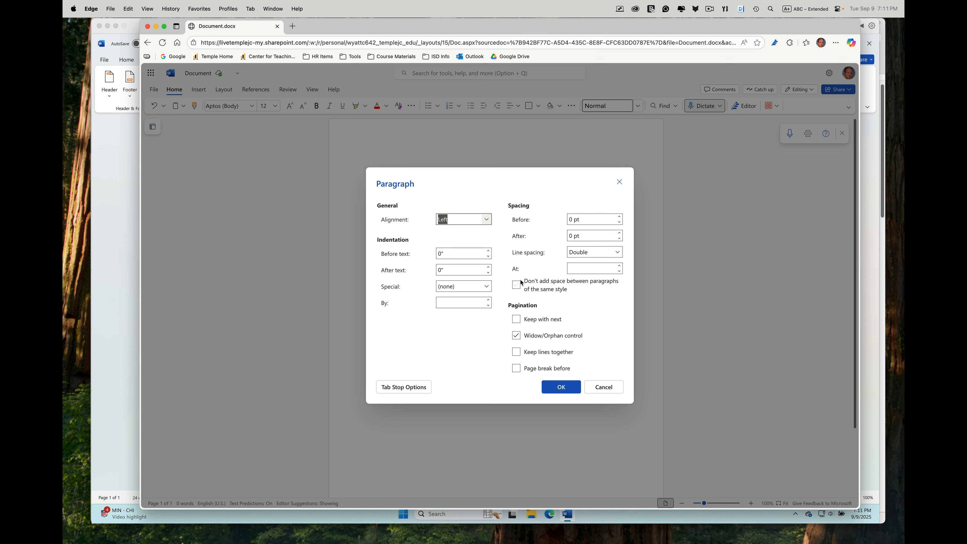
left_click(559, 386)
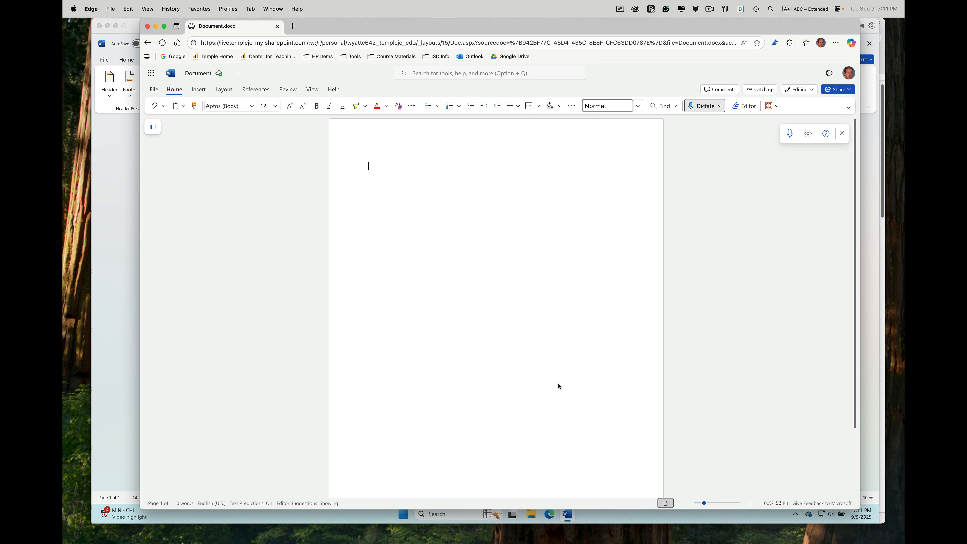
Step: Update the Normal style to match the current paragraph formatting
left_click(639, 107)
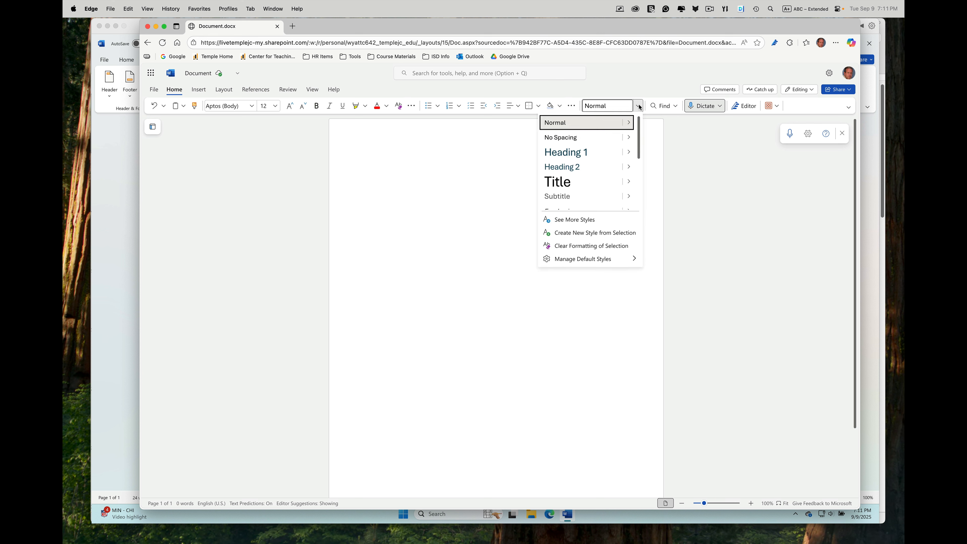
mouse_move(628, 123)
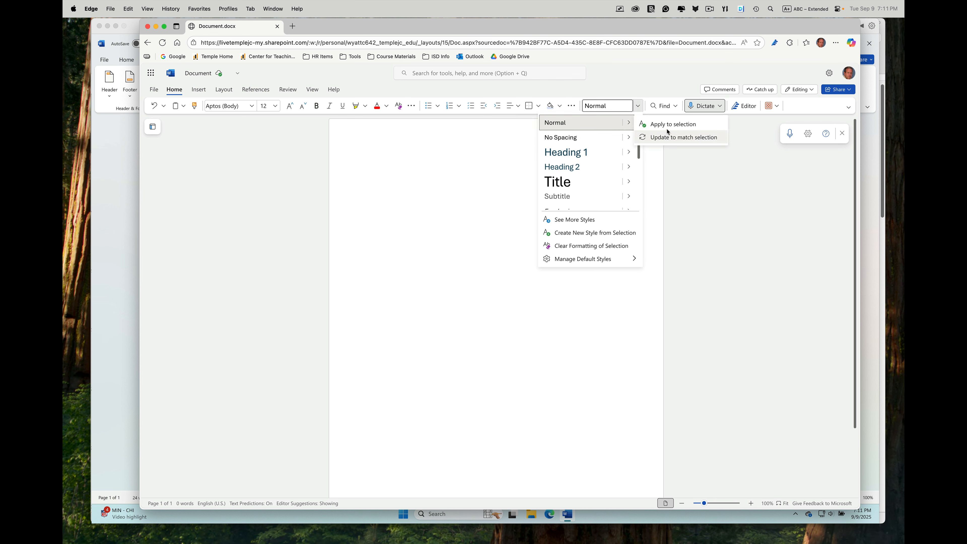
left_click(674, 139)
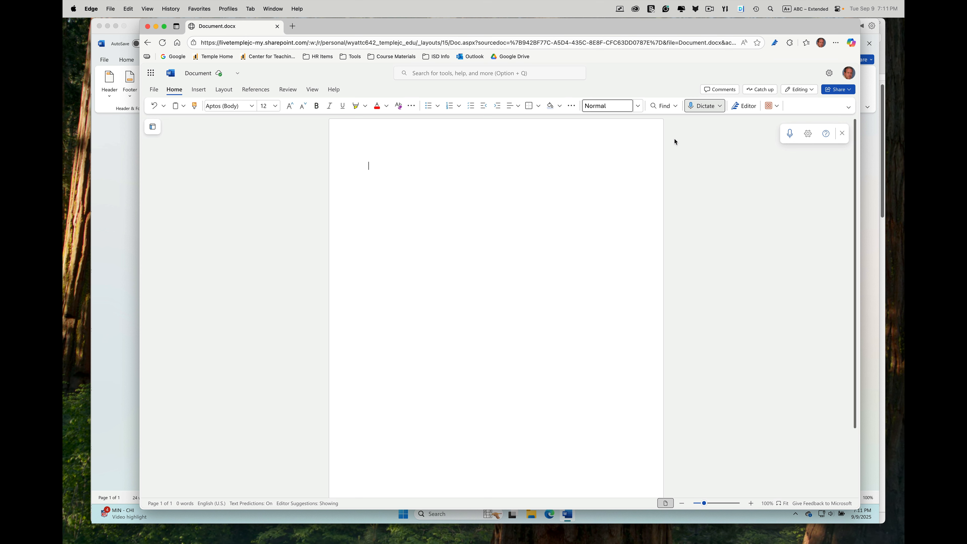
Step: Type the author's full name and the instructor's name on separate lines
key("Return")
type("Dr")
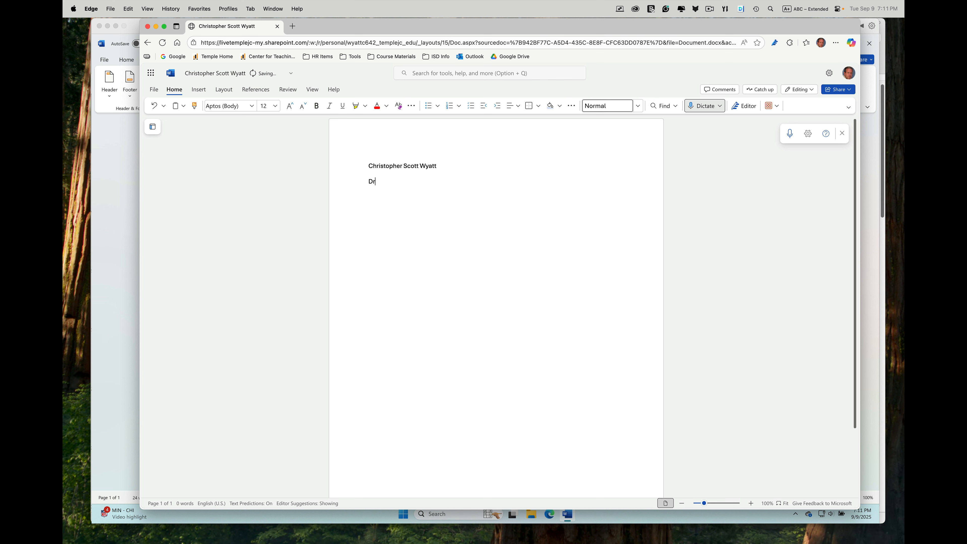
key("Return")
Step: Type the course line Business 1315-4060 and the date 25 September 2025 on separate lines
type("Business 1315-4060")
key("Return")
type("2")
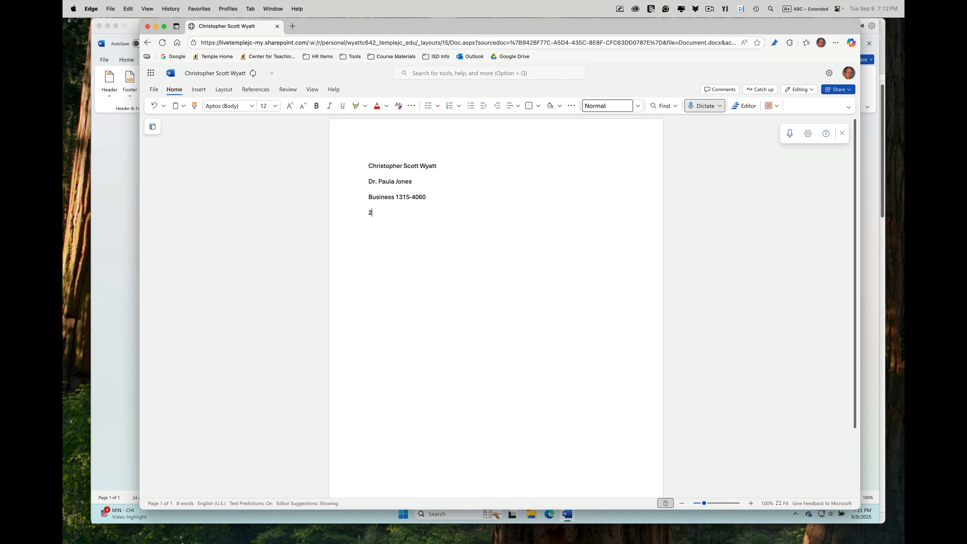
type("5 September 2025")
key("Return")
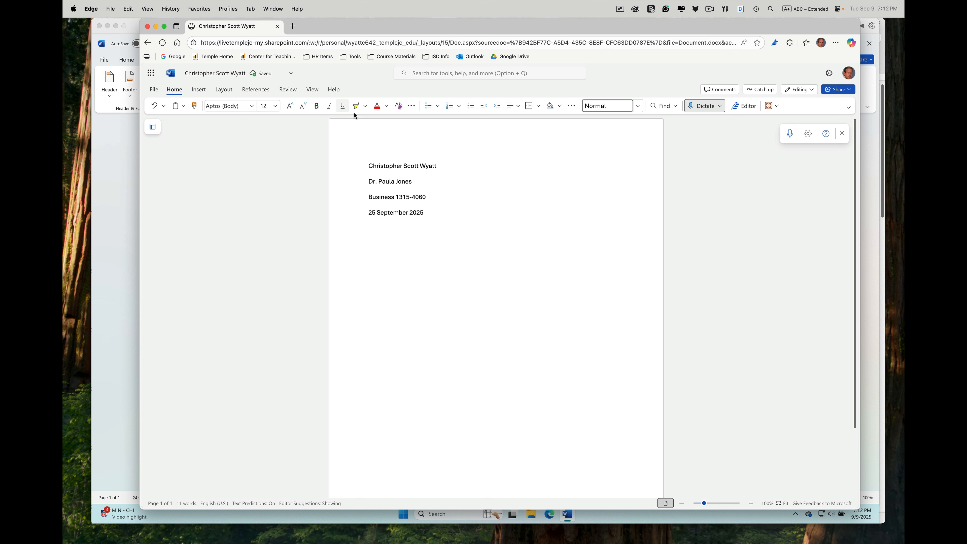
Step: Center the next line and type the title This is My Title
left_click(520, 110)
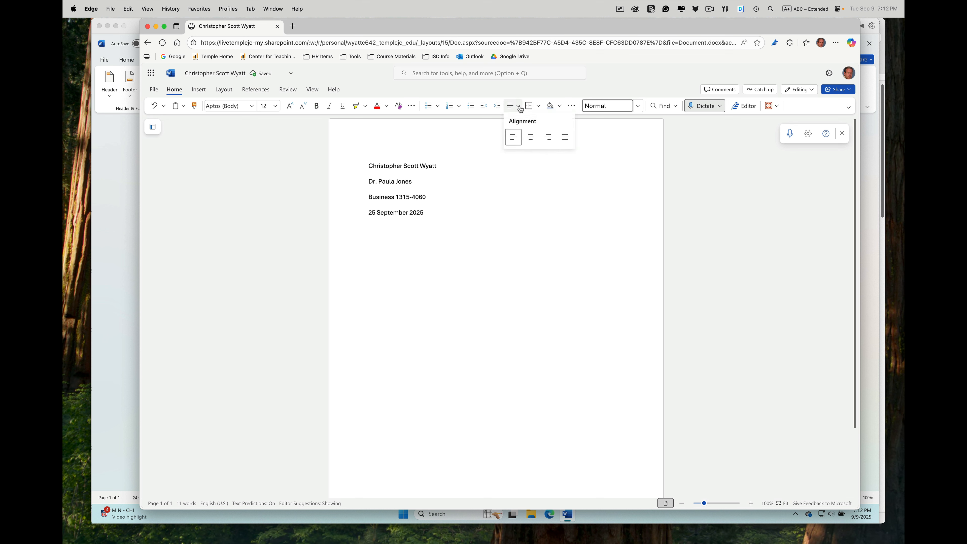
left_click(529, 136)
type("This")
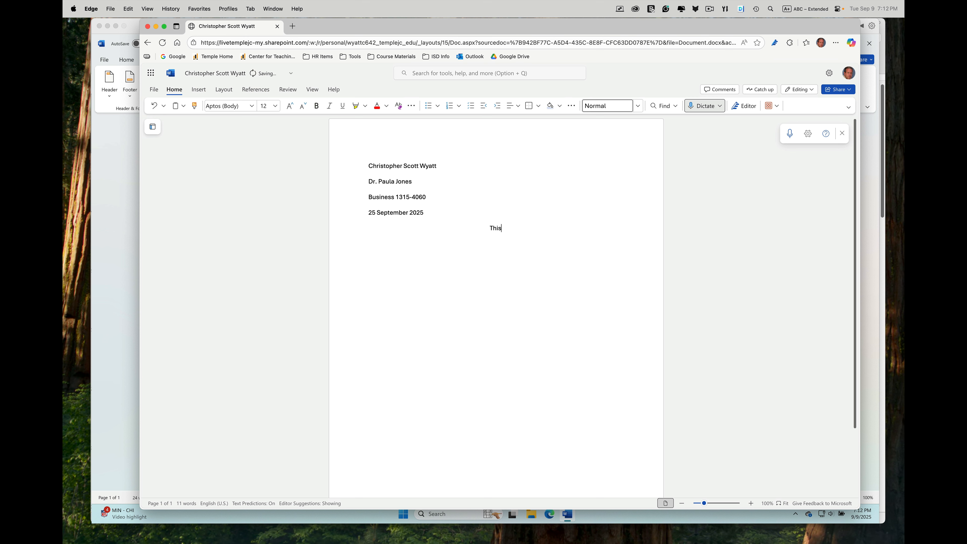
type(" is My Title")
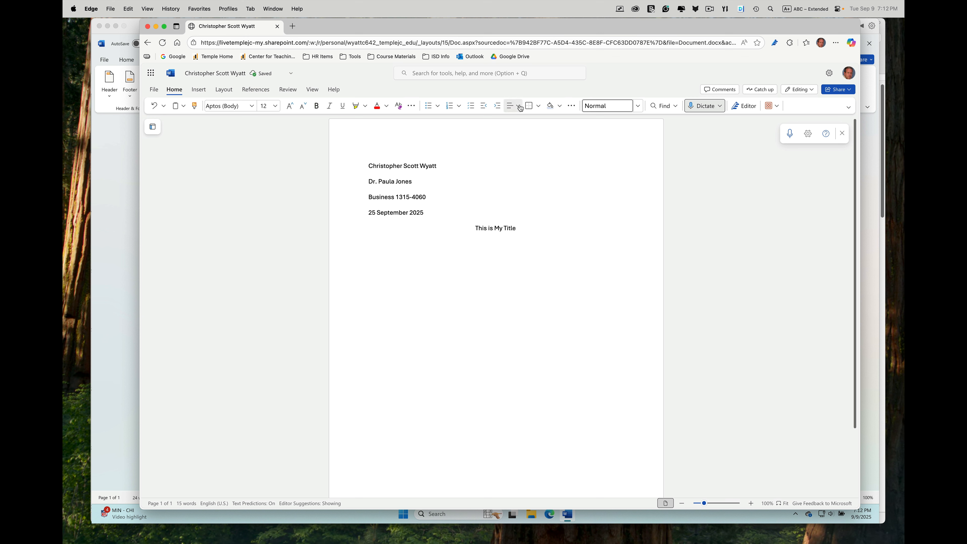
Step: Left-align the next paragraph and set a first-line indent of about 0.5 inch using the ruler
left_click(510, 105)
left_click(514, 137)
left_click(312, 91)
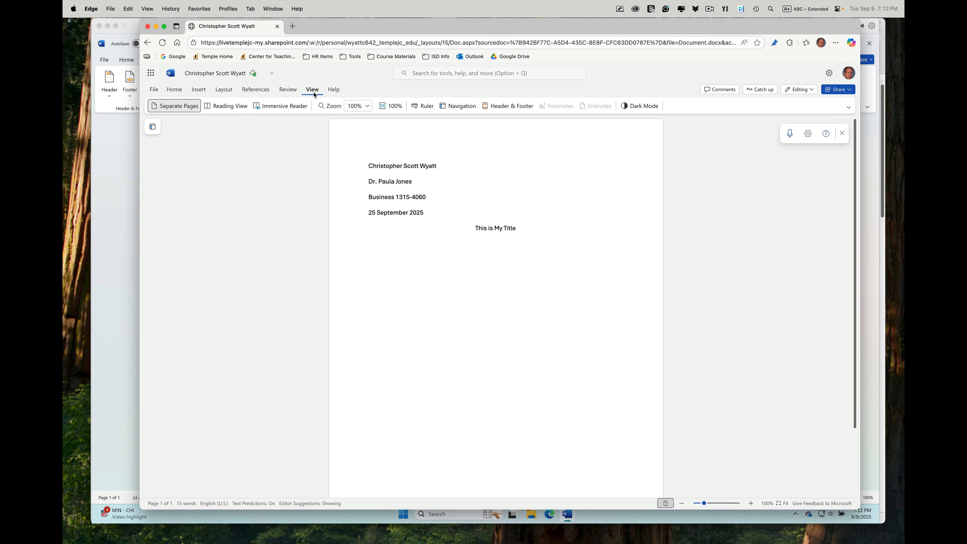
left_click(422, 105)
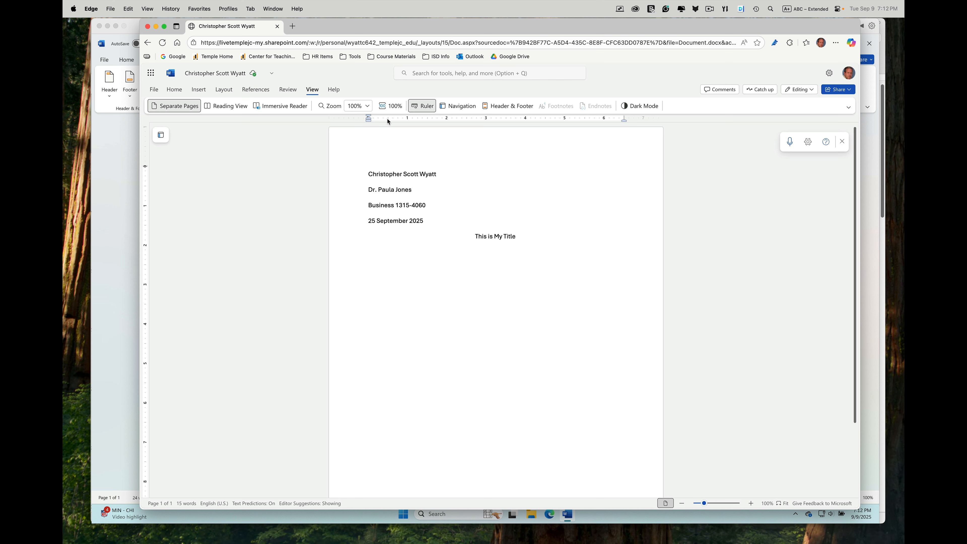
right_click(387, 119)
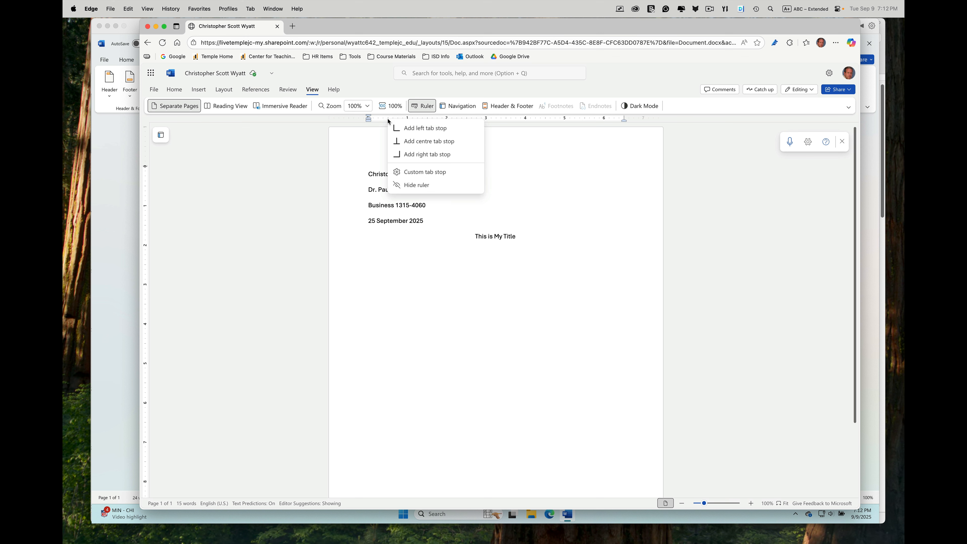
left_click(427, 129)
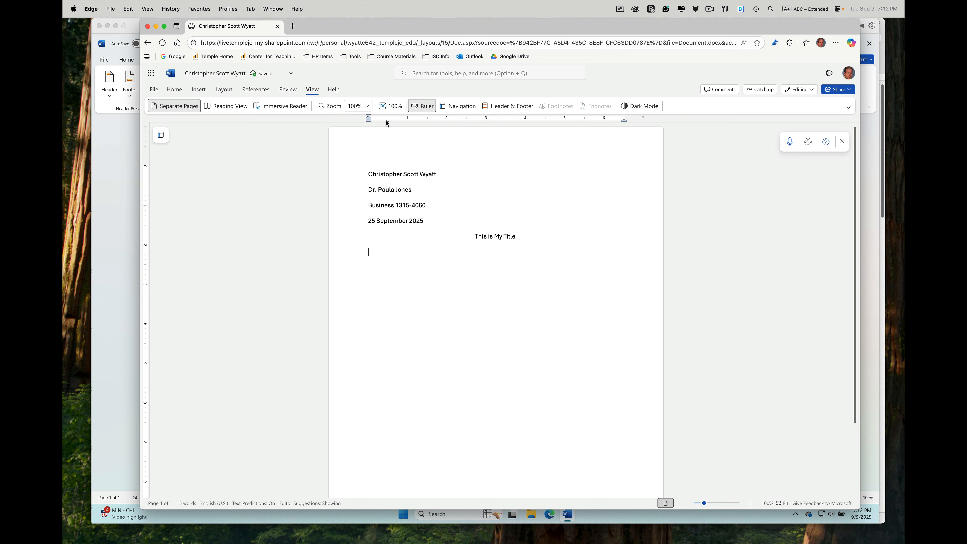
left_click_drag(387, 120, 391, 123)
Step: Type the body text This is my paper template...
type("This is my paper template...")
Step: Enter the author's surname in the header's right section and insert a page number after it
left_click(517, 109)
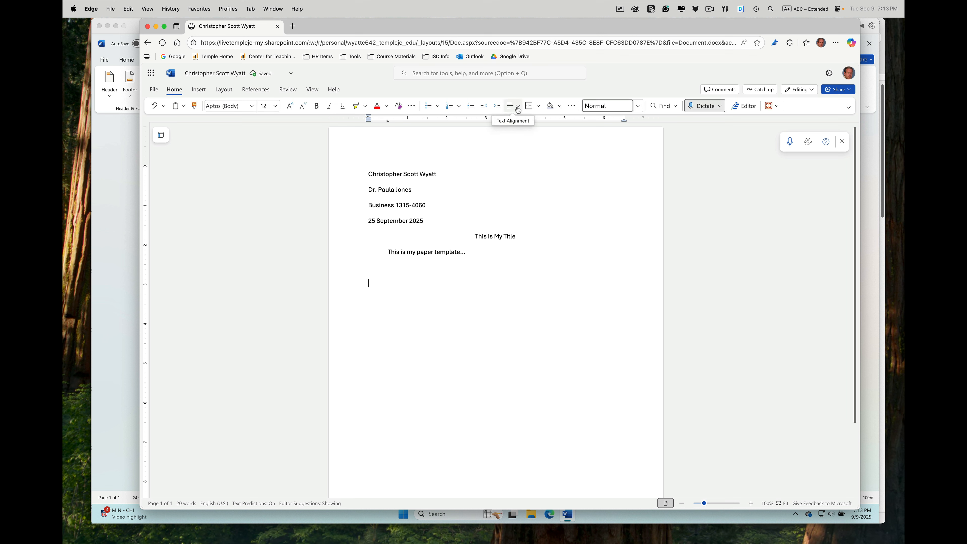
double_click(481, 146)
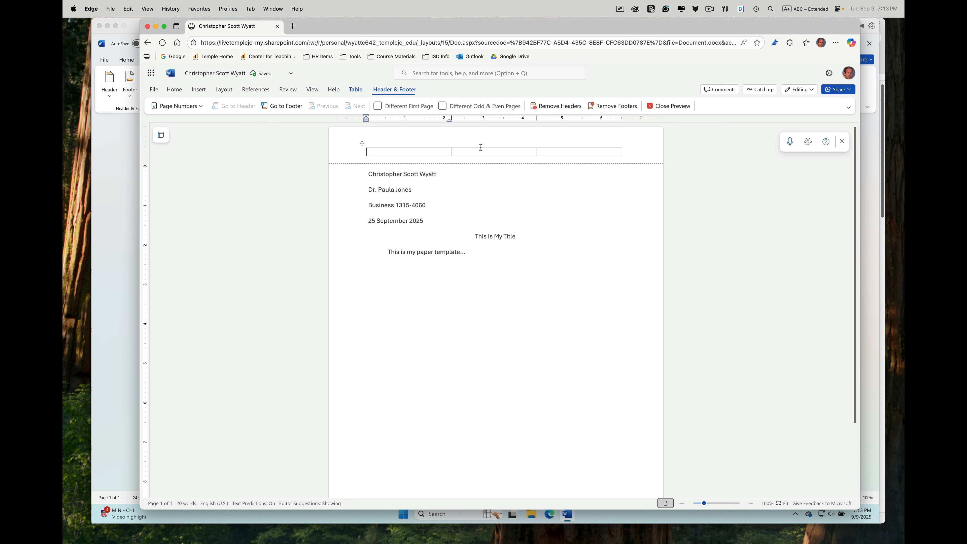
left_click(553, 151)
type("Wyatt -")
key("BackSpace")
key("BackSpace")
left_click(201, 108)
left_click(223, 143)
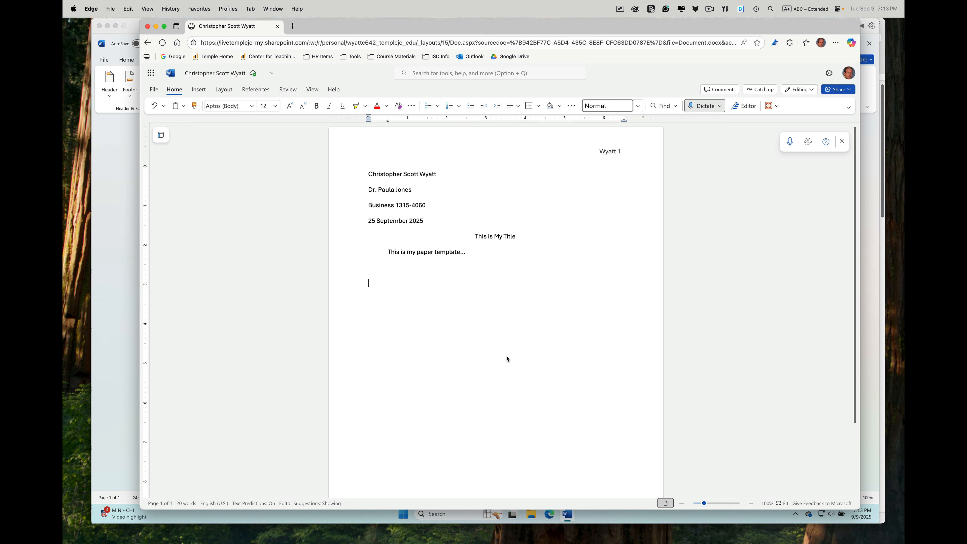
Step: Switch to the Mac Word document and change its theme fonts to Calibri
left_click(121, 190)
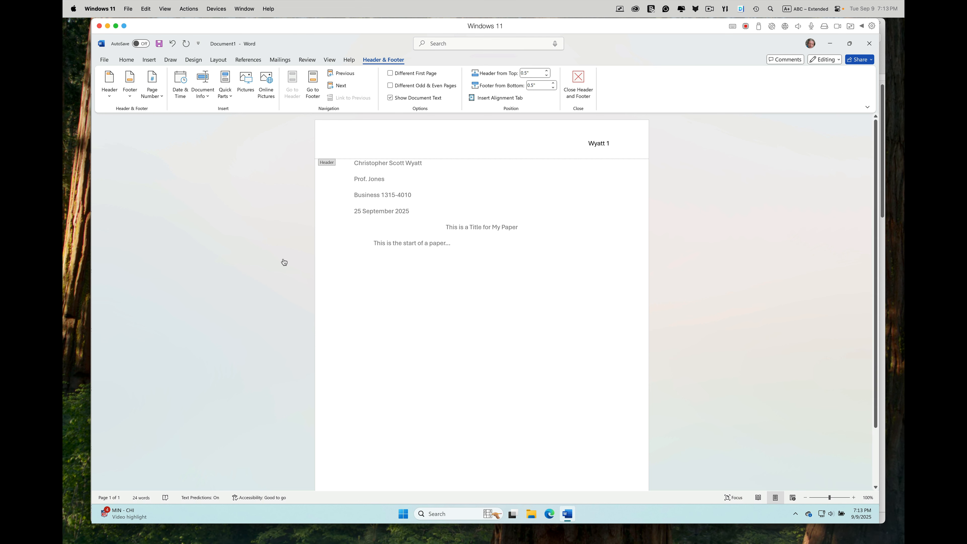
key("super+Tab")
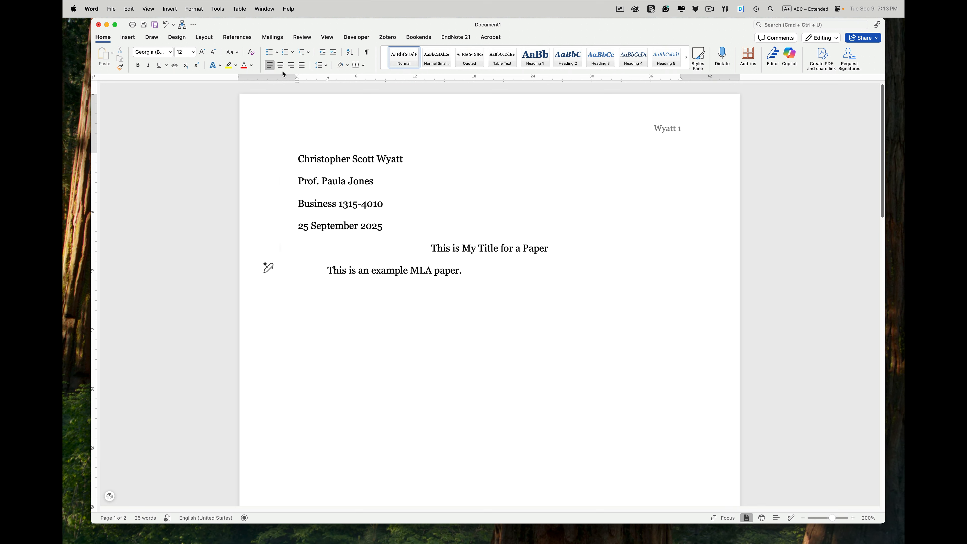
left_click(302, 65)
left_click(176, 38)
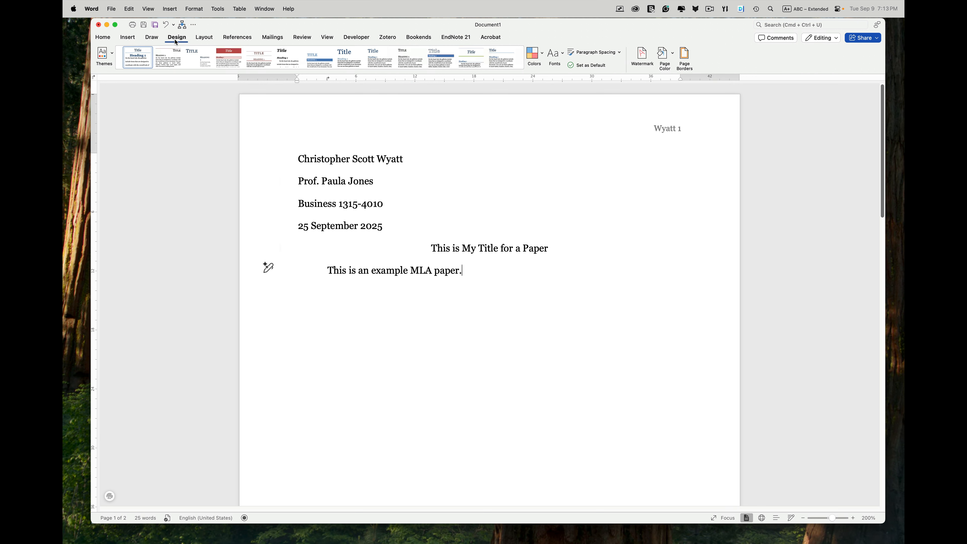
left_click(561, 54)
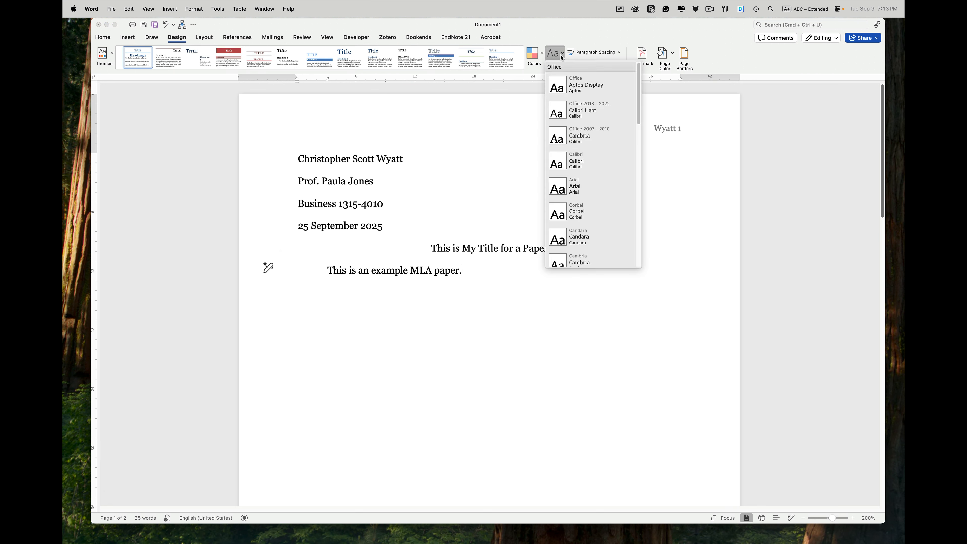
left_click(588, 161)
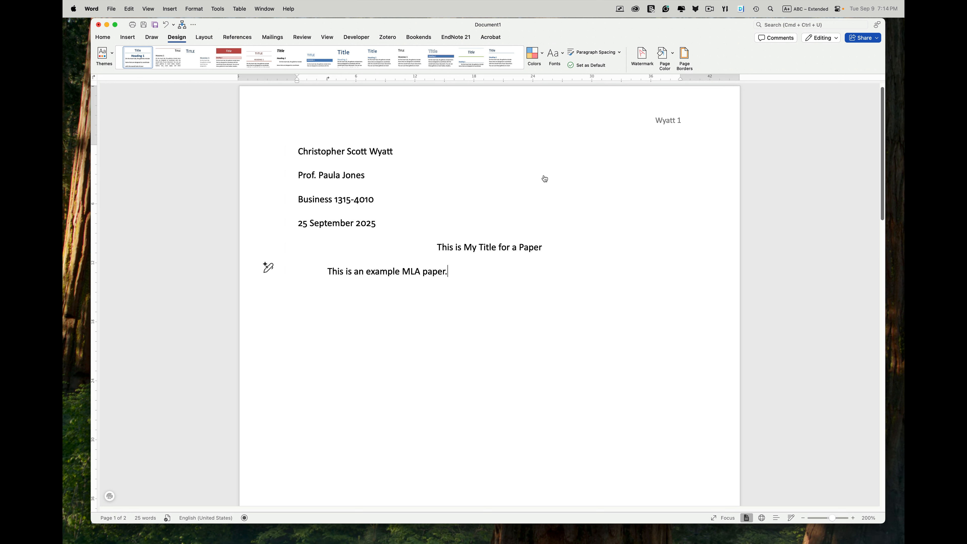
Step: Switch to the Windows Word document and change its theme fonts to Georgia
key("super+Tab")
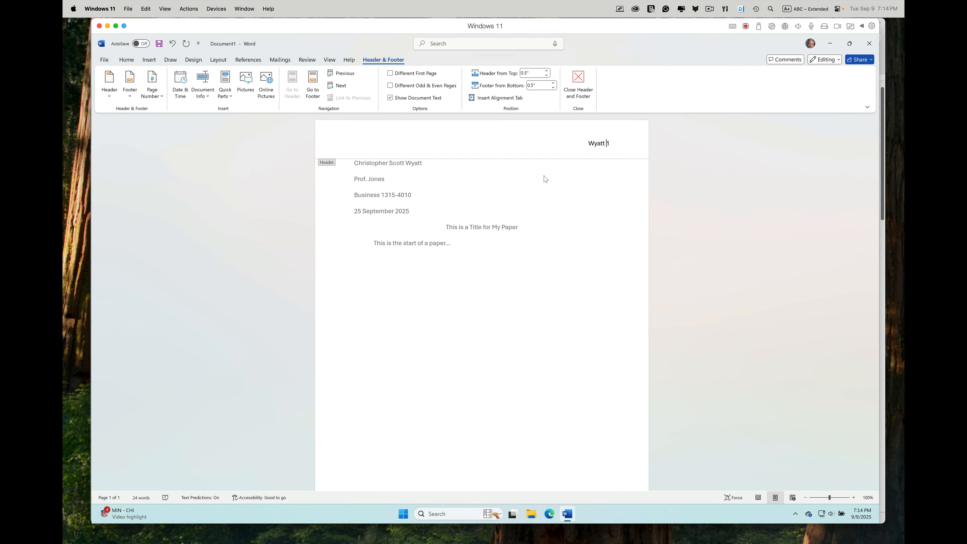
left_click(194, 59)
left_click(696, 86)
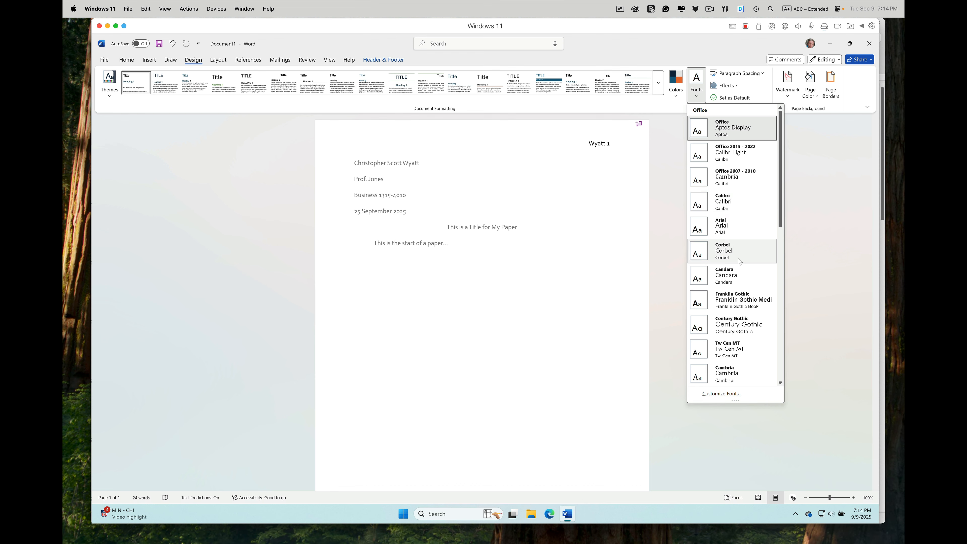
scroll(744, 351, "down", 3)
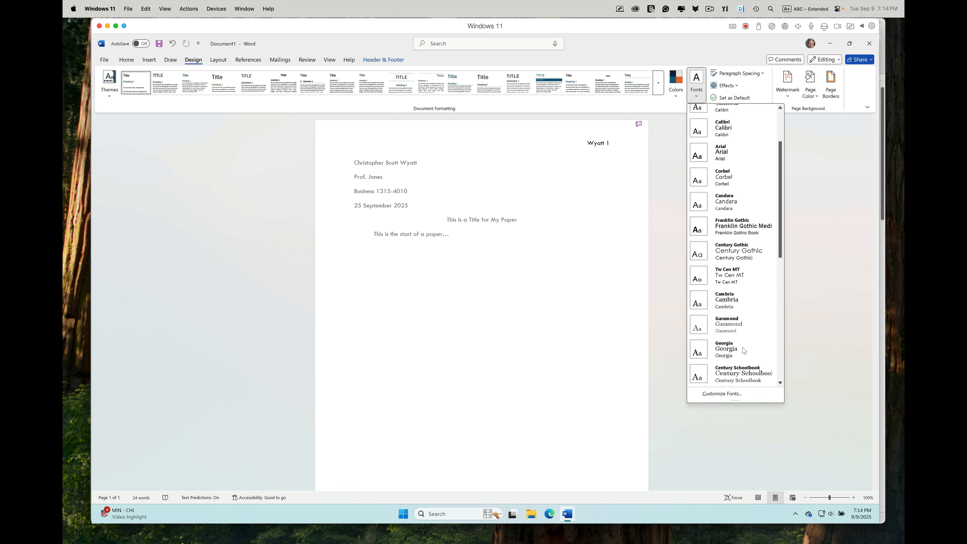
left_click(742, 350)
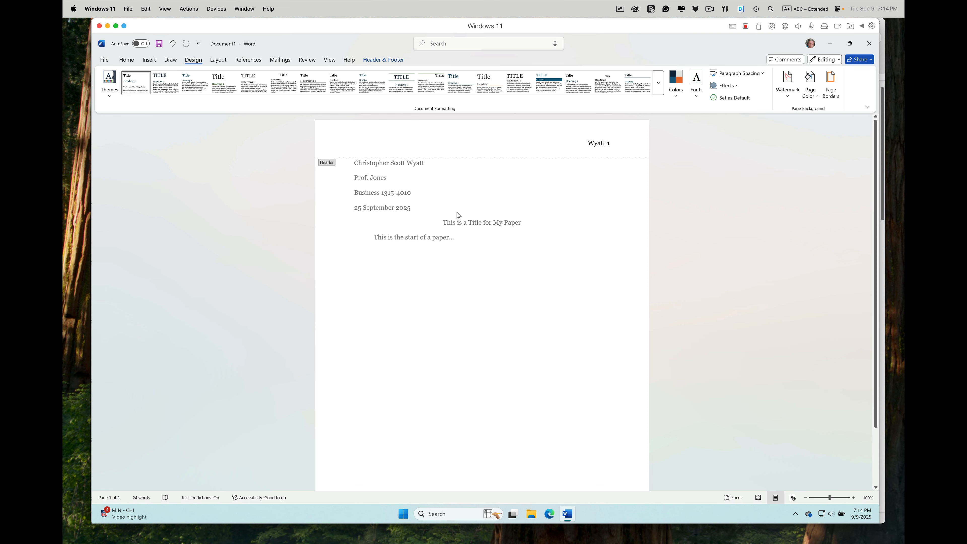
double_click(465, 236)
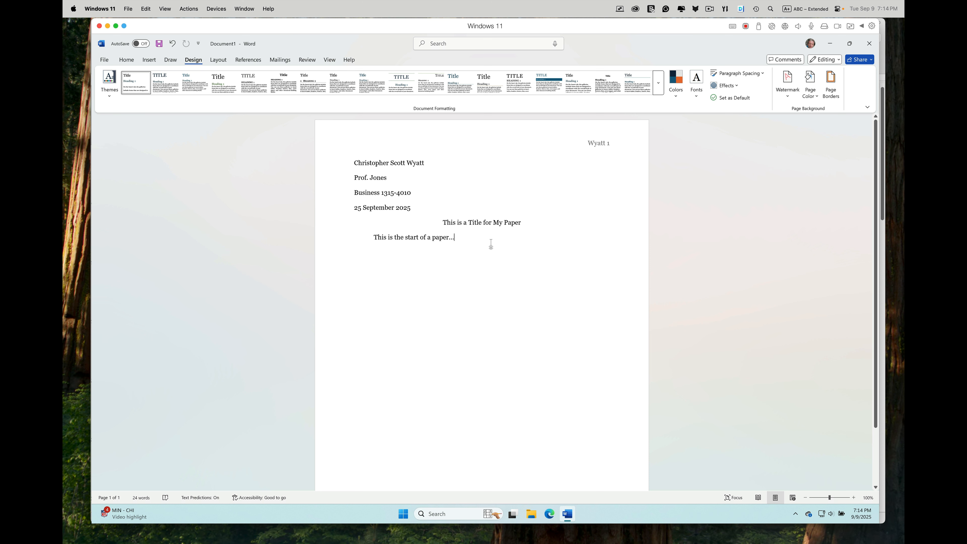